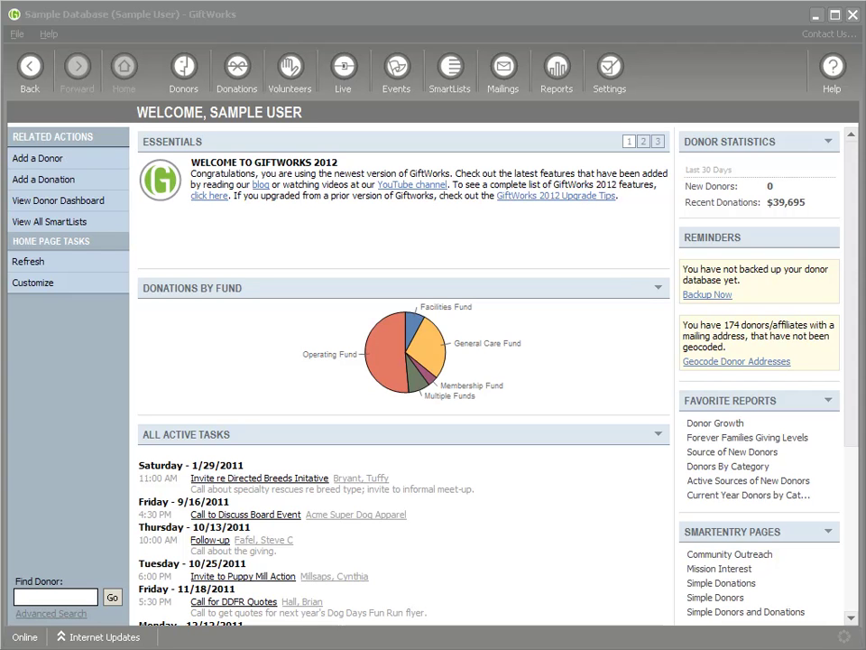
Open the SmartLists page from the GiftWorks home screen toolbar
left_click(451, 74)
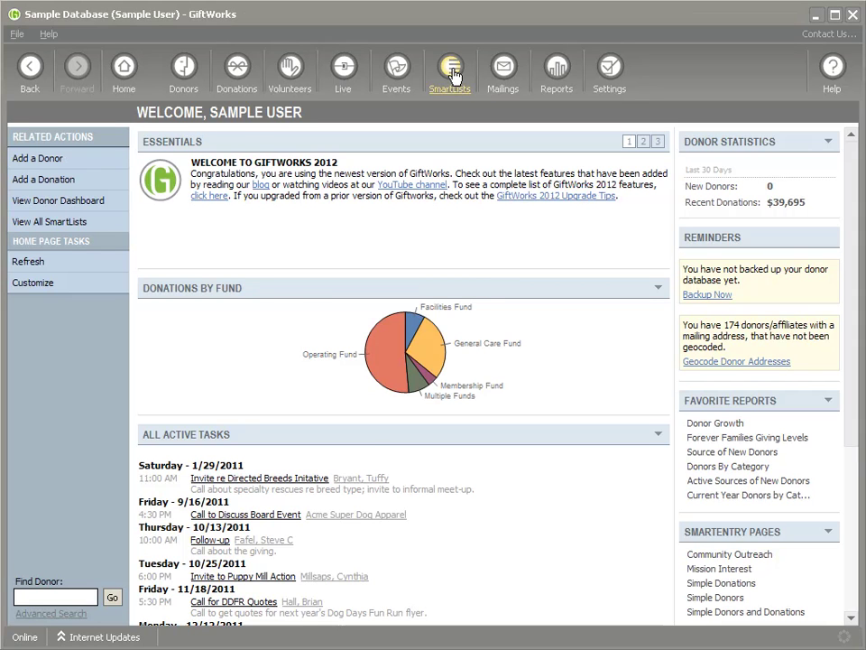
Open the All Donors SmartList and review its Send as Email export, keeping Microsoft Excel format, then cancel
left_click(167, 425)
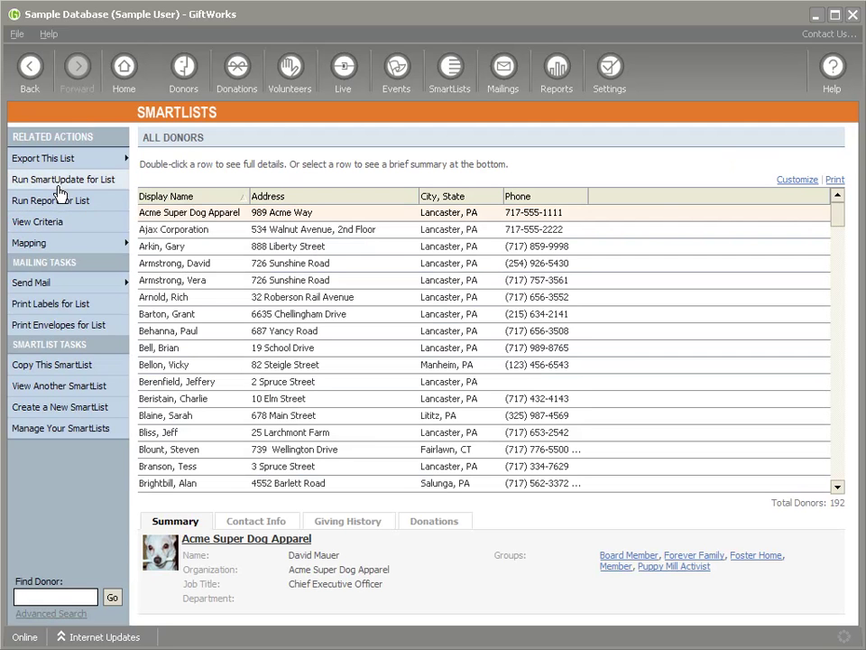
left_click(41, 161)
left_click(160, 179)
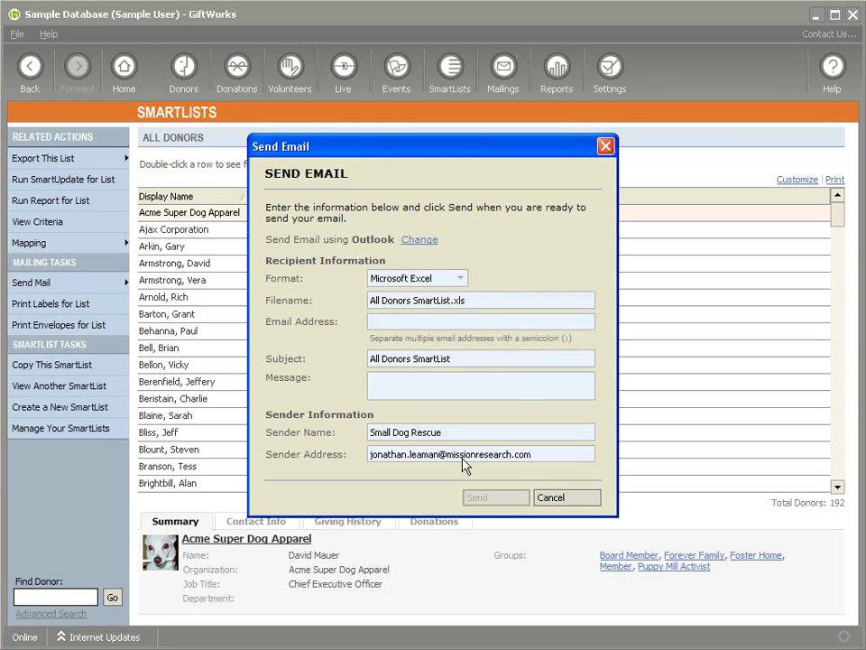
left_click(459, 280)
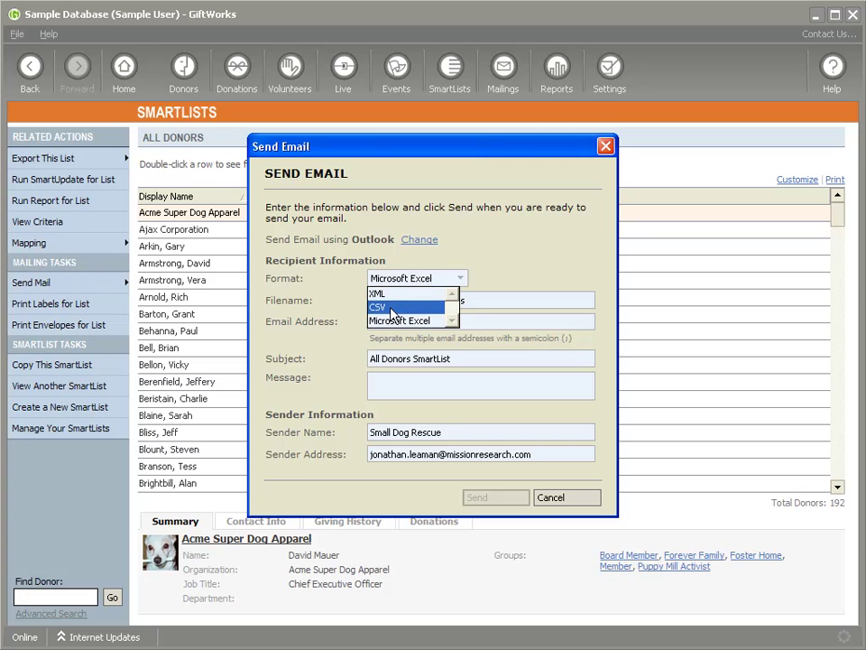
left_click(493, 268)
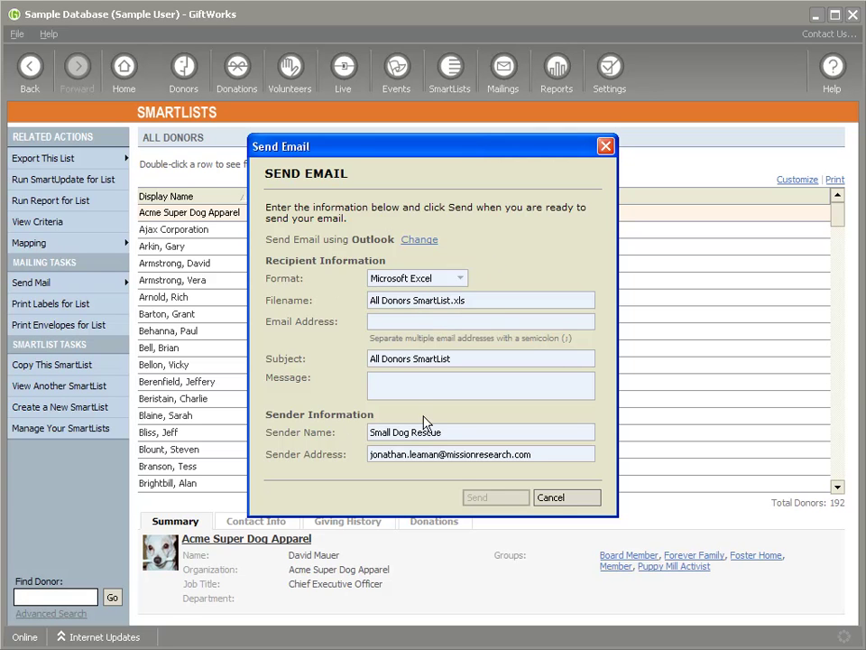
left_click(553, 499)
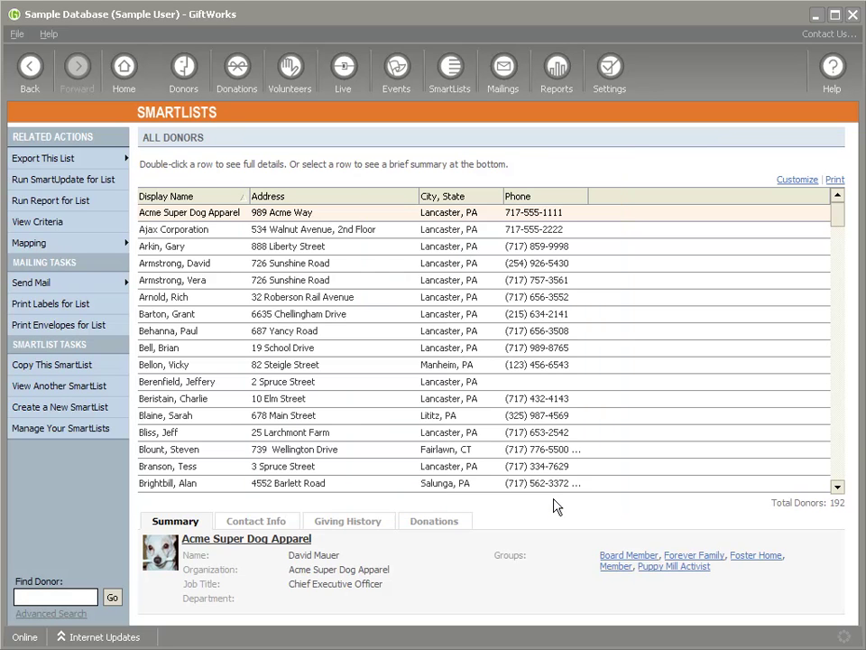
Build the Donor Growth report for All Donors over the last 12 months
left_click(558, 72)
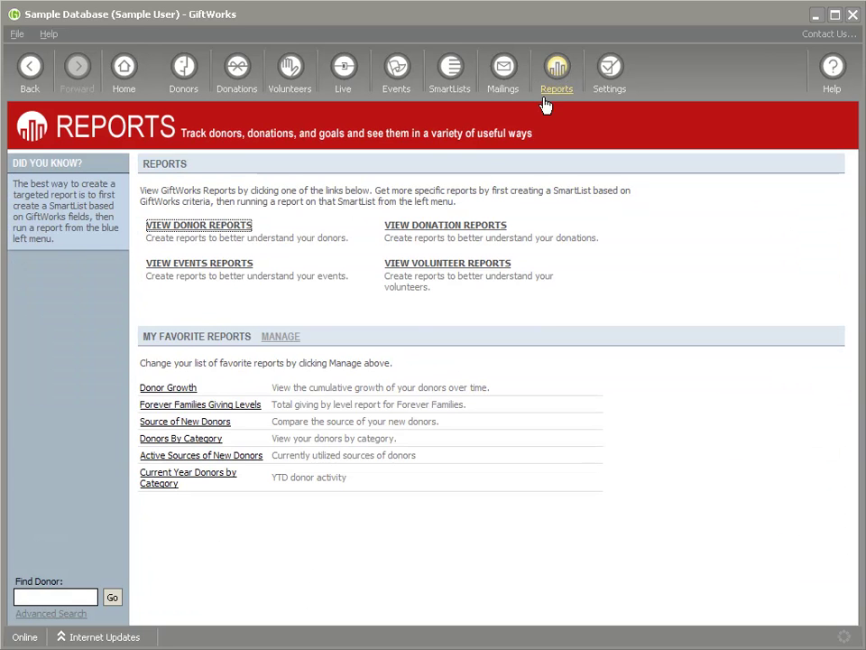
left_click(186, 391)
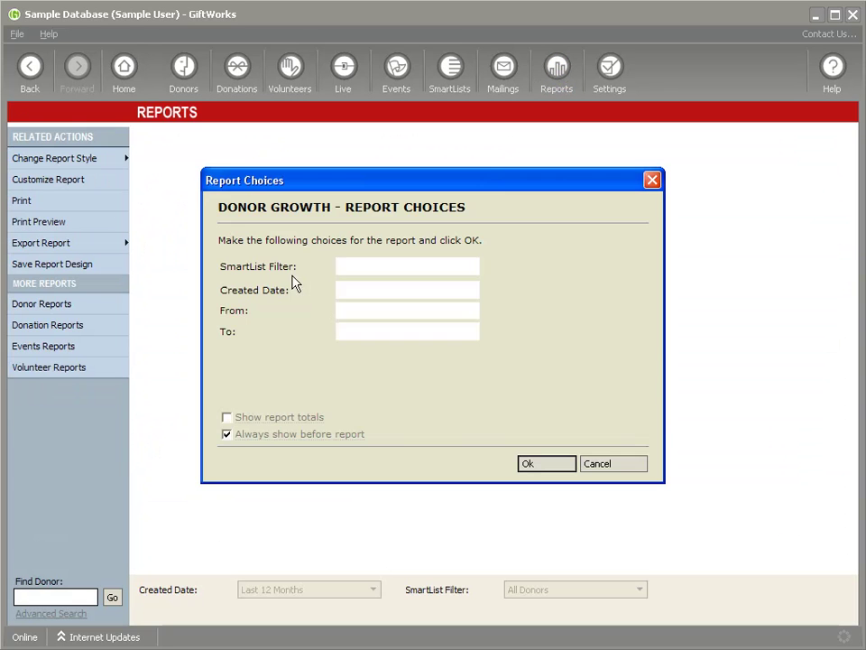
left_click(522, 462)
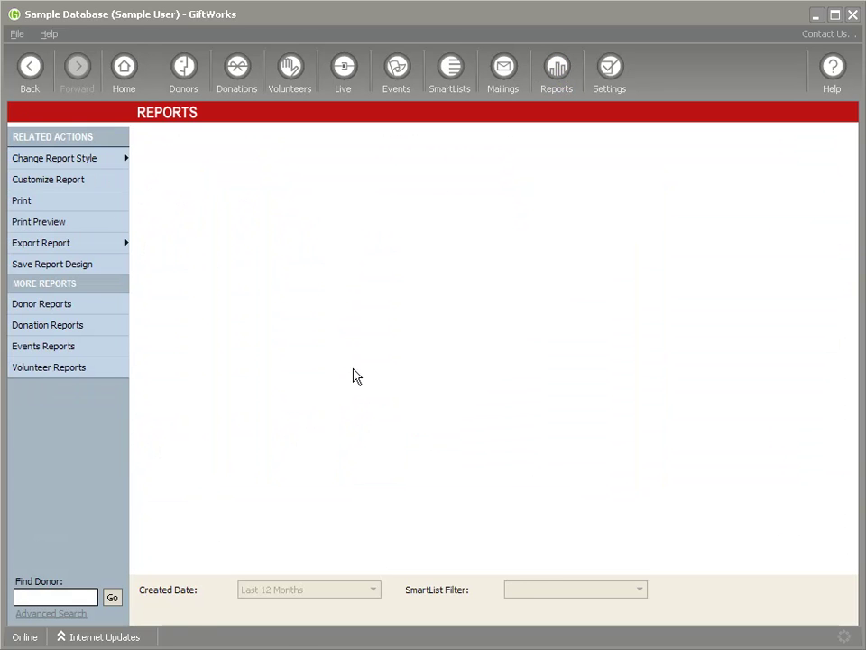
Review the report's Send as Email dialog, keeping PDF format, and cancel without sending
left_click(54, 243)
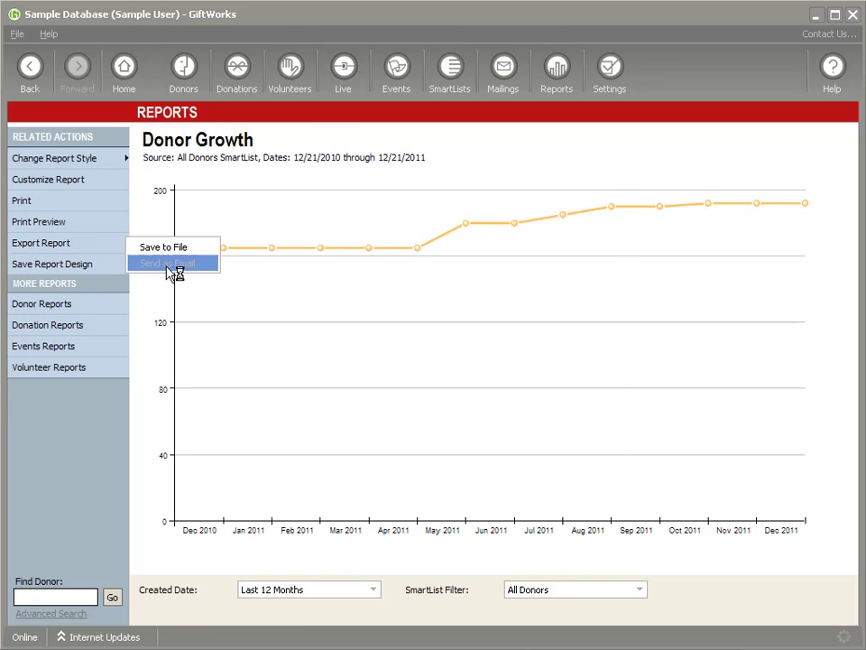
left_click(164, 263)
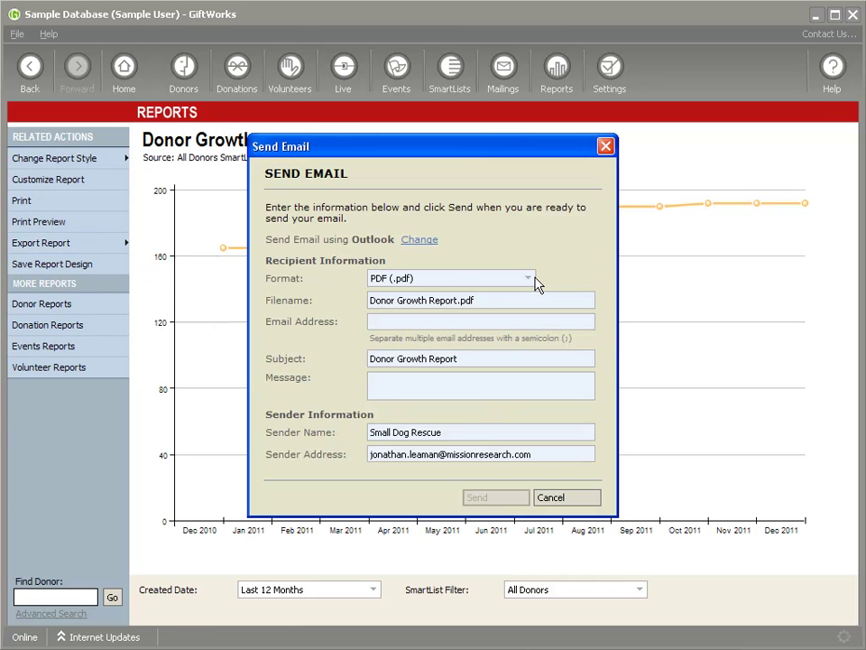
left_click(475, 277)
left_click(492, 287)
left_click(561, 497)
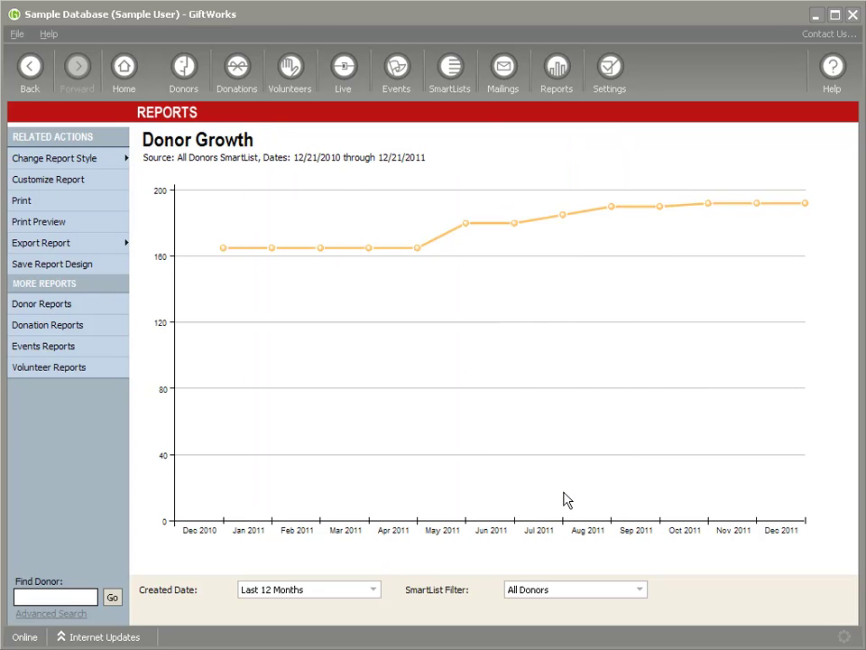
Go to Mailings and start Send Mail for the Welcome Letters mailing list
left_click(501, 76)
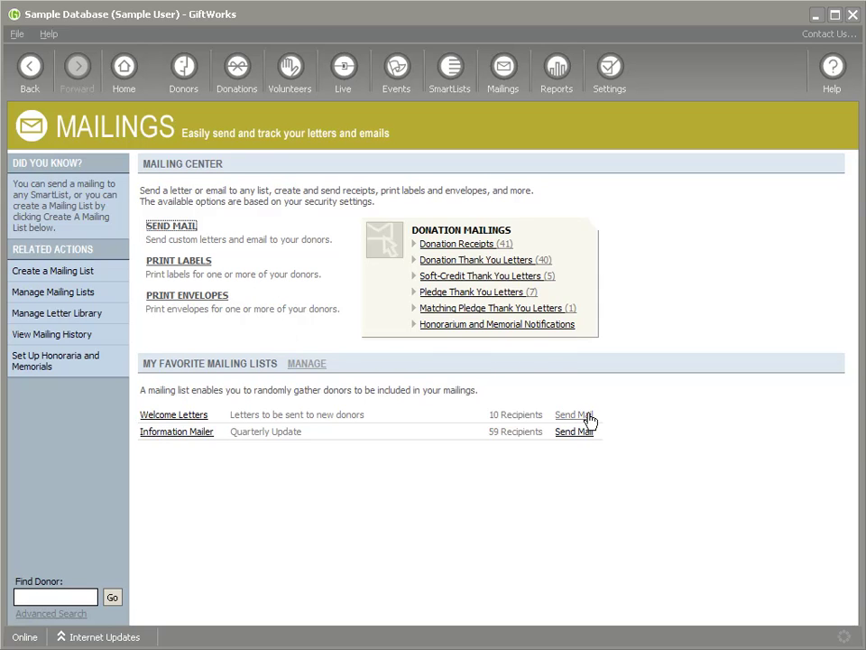
left_click(574, 414)
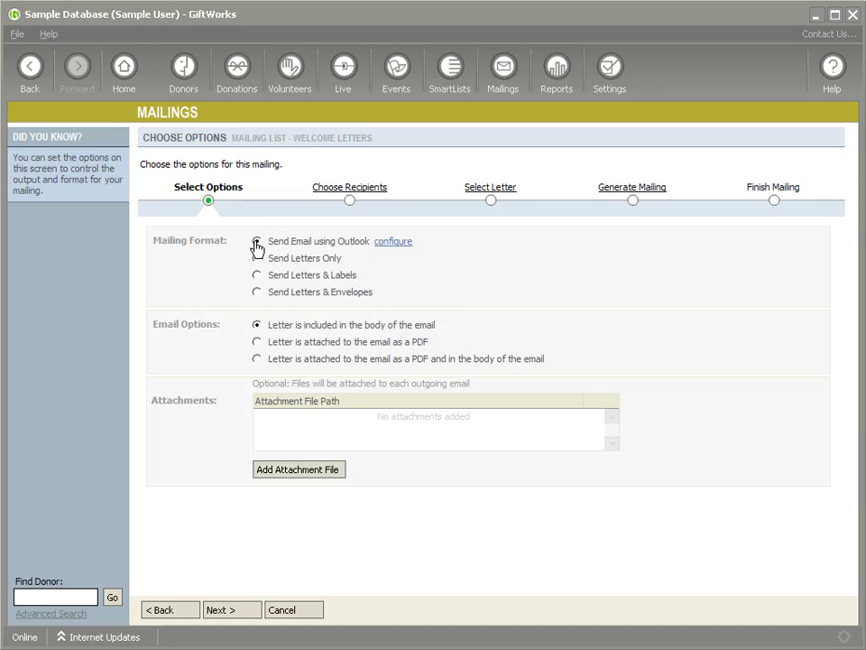
In the email configuration, keep Microsoft Outlook as the sending method and advance to the Outlook test step
left_click(396, 244)
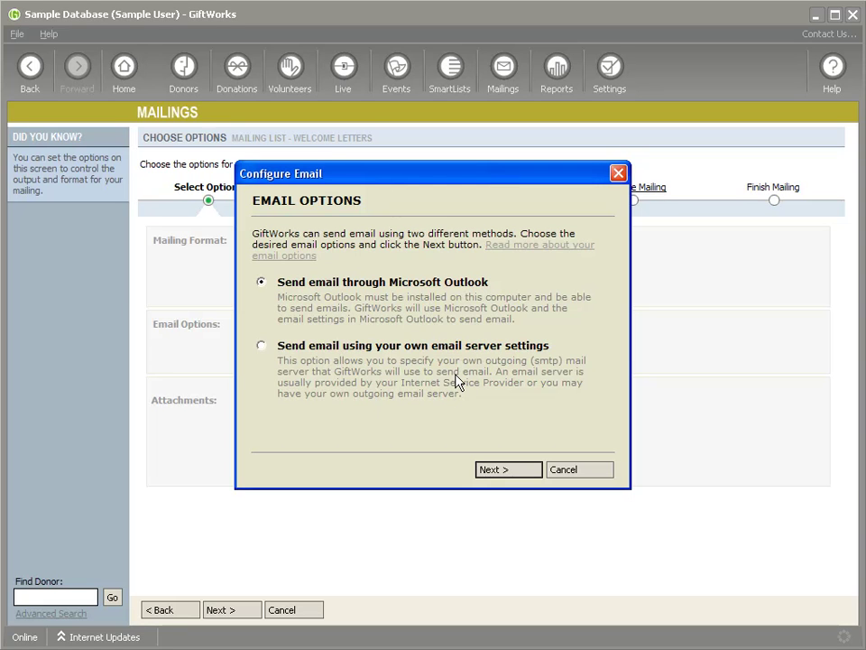
left_click(262, 346)
left_click(262, 287)
left_click(507, 470)
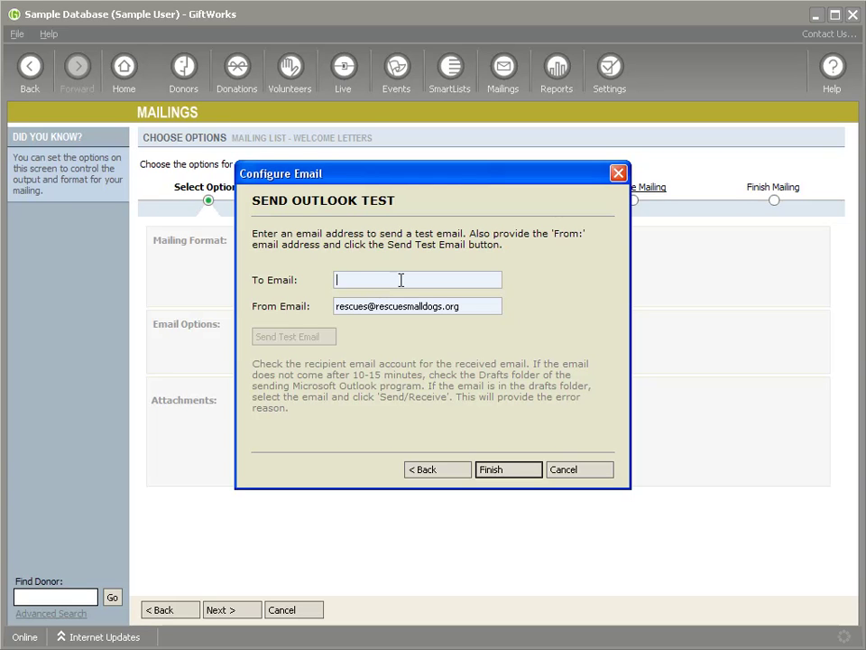
Enter the recipient's e-mail address and replace the sender field with a staff e-mail address
key("Tab")
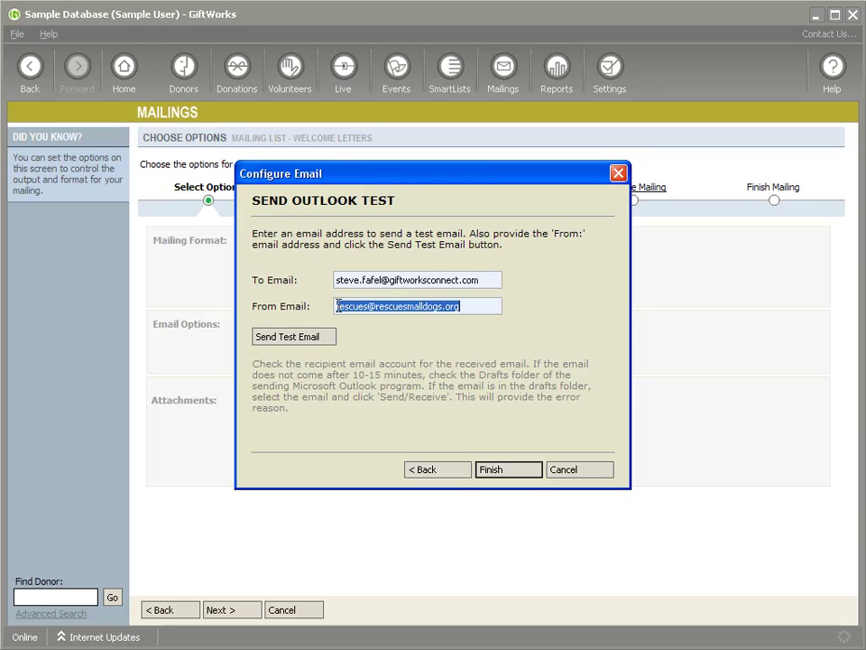
left_click_drag(339, 307, 302, 306)
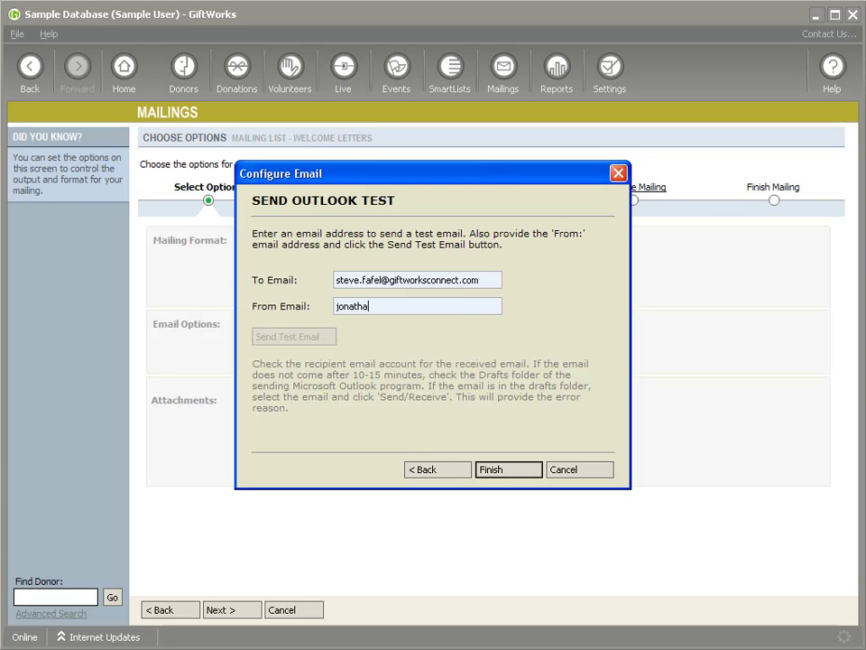
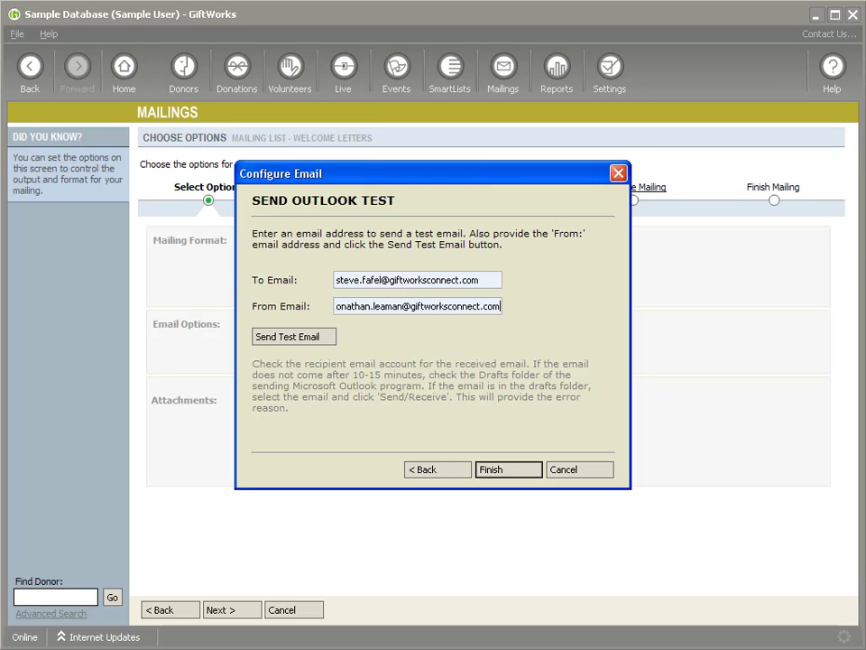
Try sending the test email, dismissing the Exchange sender-address warning twice
left_click(305, 336)
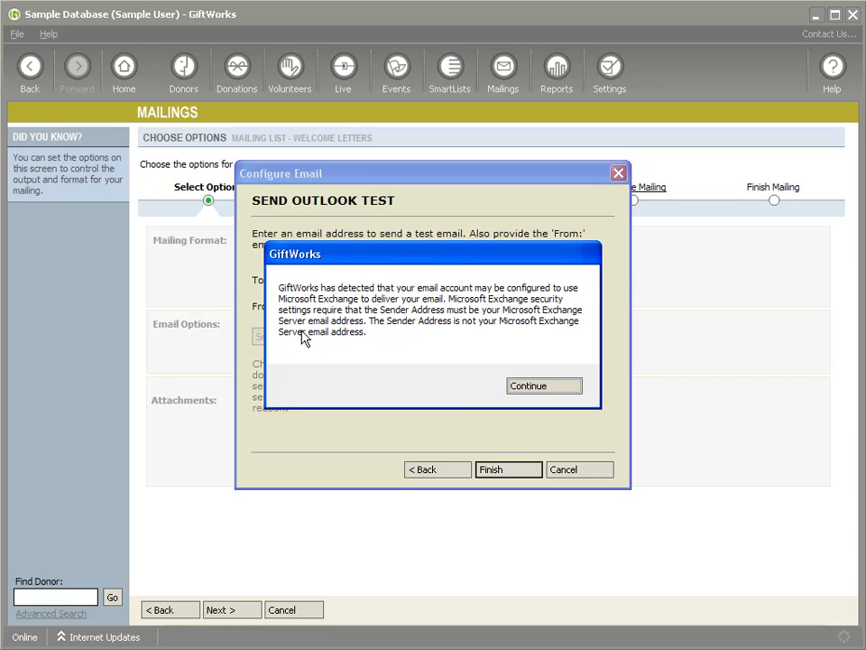
left_click(542, 388)
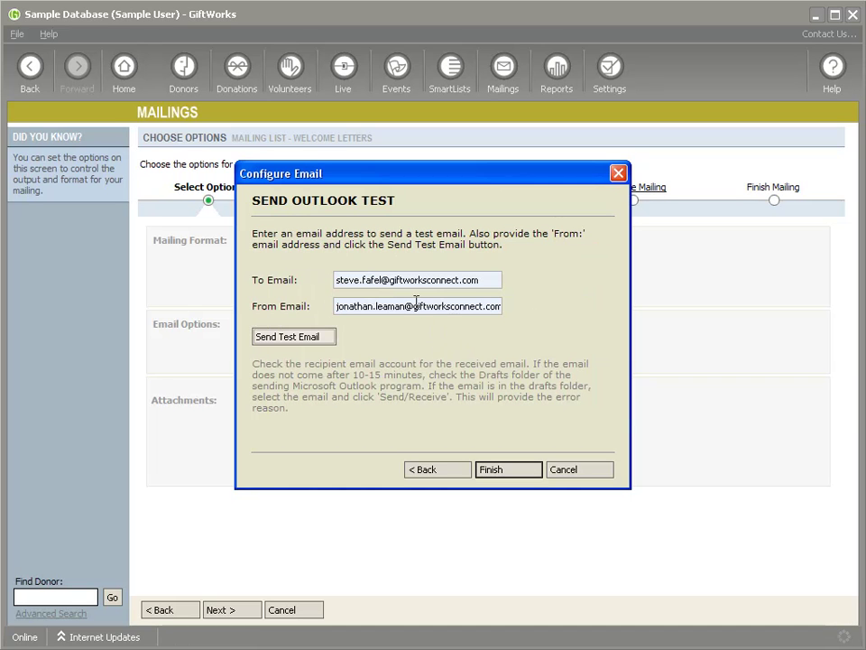
left_click(322, 338)
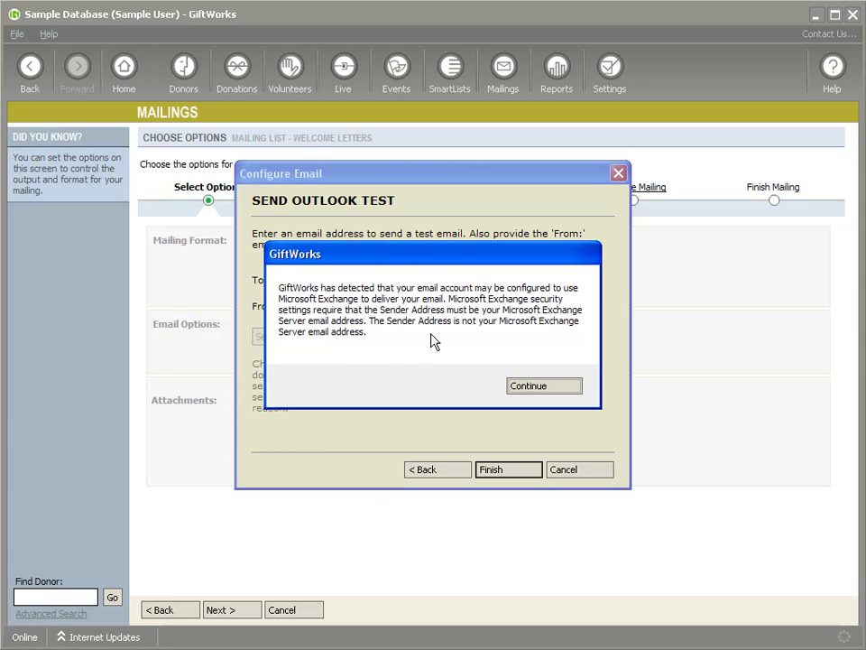
left_click(529, 386)
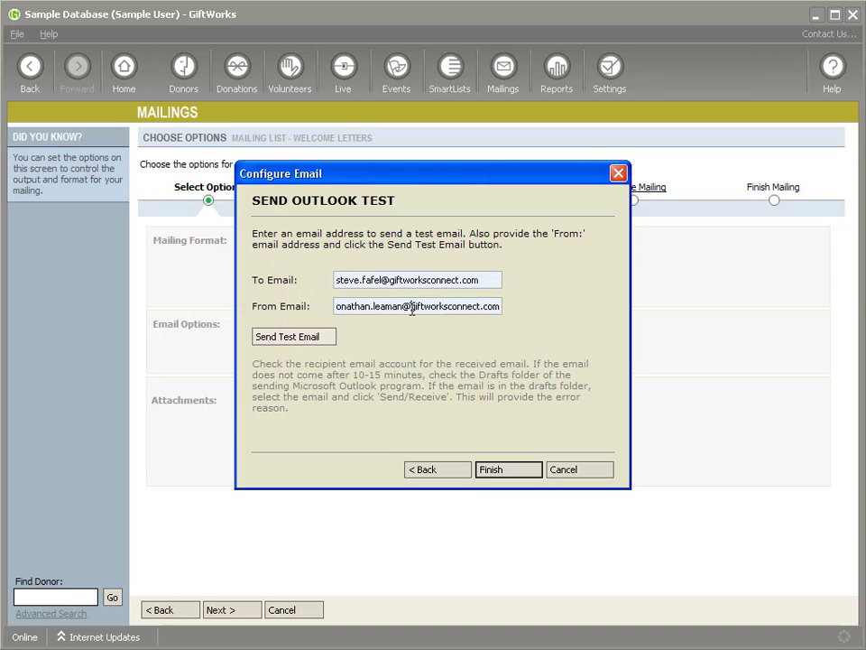
Correct the sender address's domain to missionresearch and resend the test email successfully
left_click_drag(411, 307, 499, 306)
type("missionresearch")
key("Home")
type("j")
left_click(312, 338)
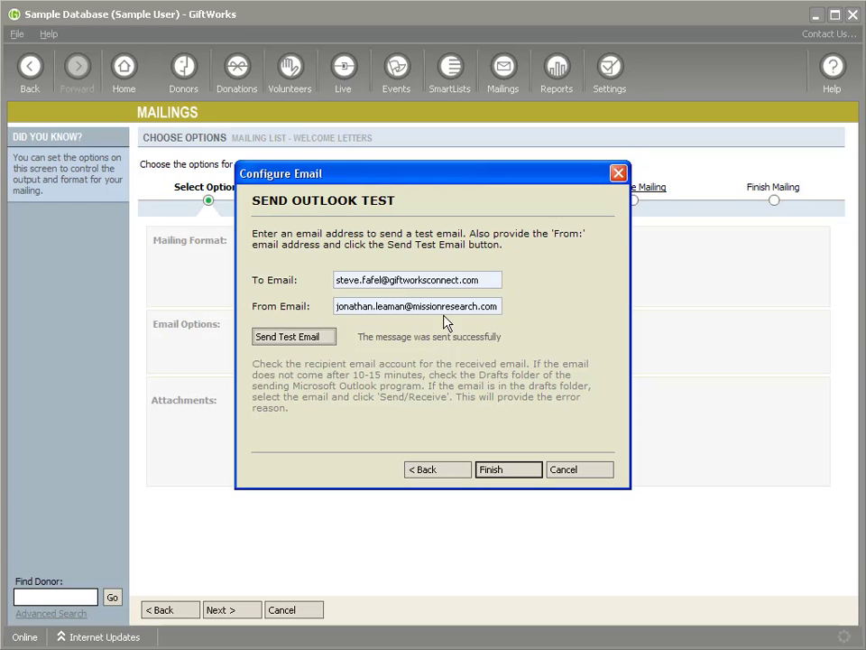
left_click_drag(481, 279, 328, 294)
Finish the email setup so Welcome Letters sends via Outlook with the letter in the body
left_click(505, 470)
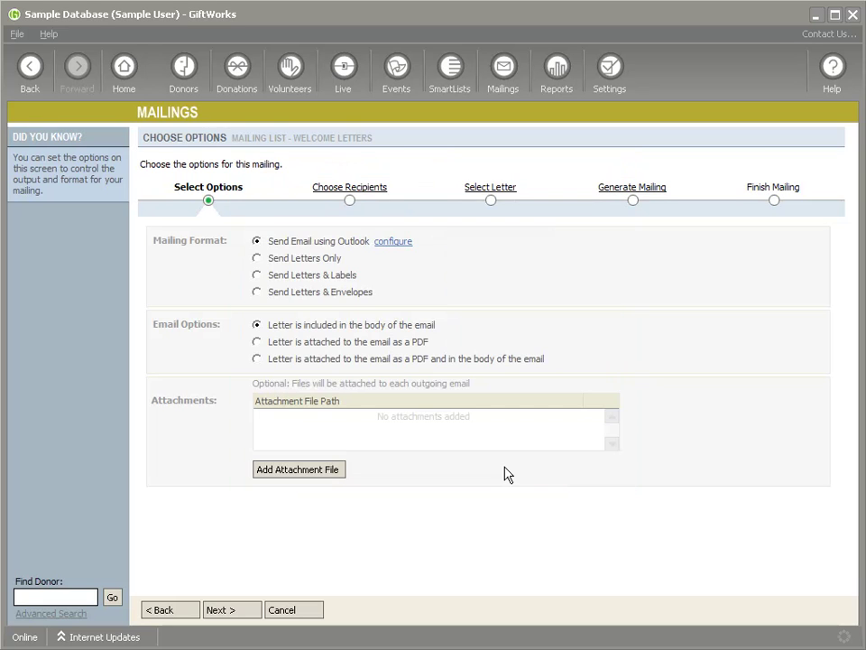
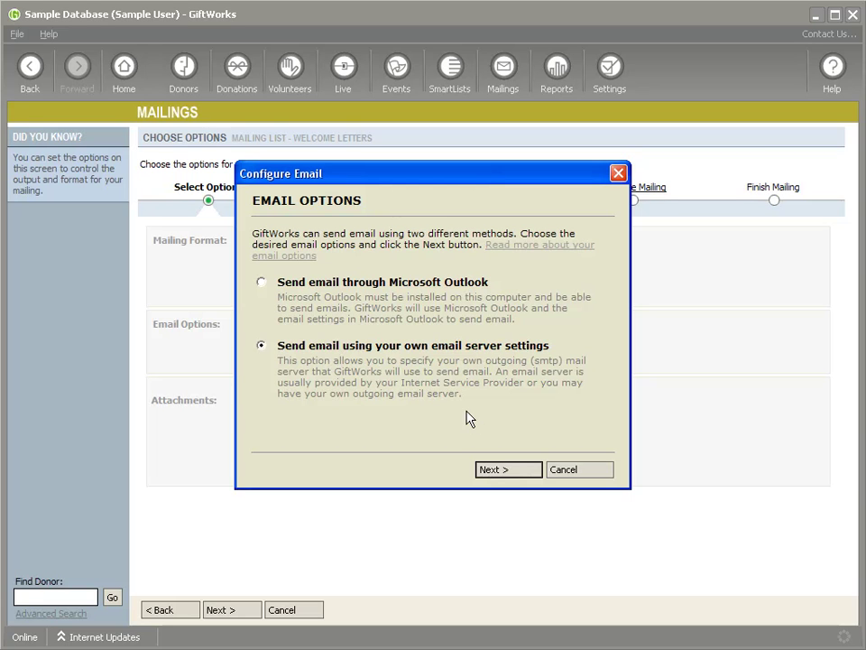
Choose to send email using your own email server settings and continue
left_click(513, 471)
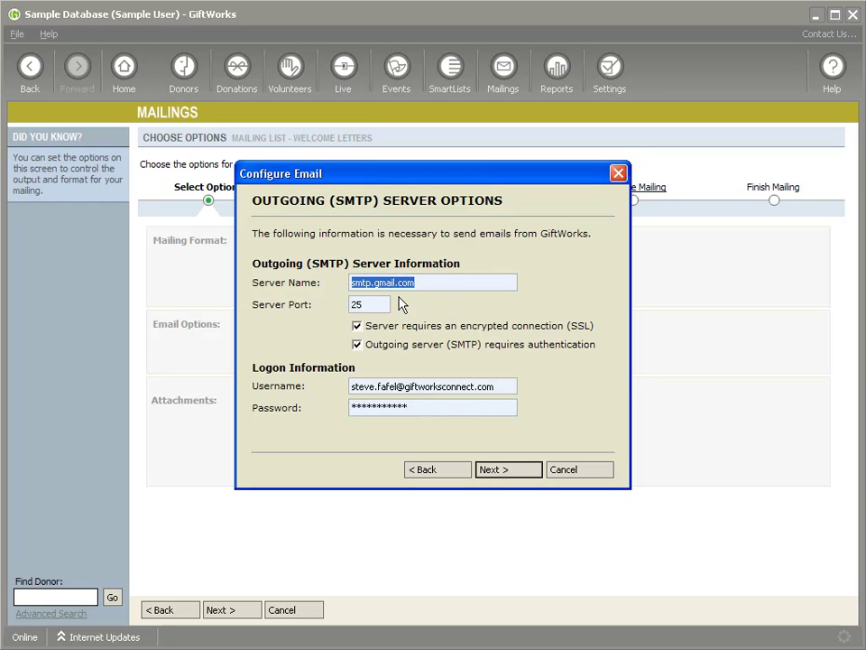
Review the prefilled smtp.gmail.com server name and continue to the Send SMTP Test page
left_click_drag(443, 285, 333, 281)
left_click(504, 471)
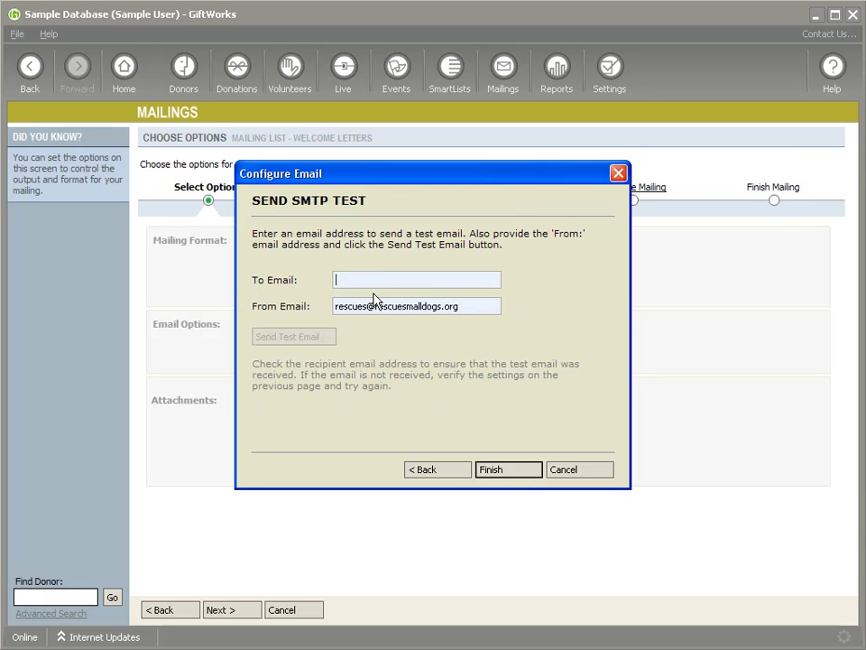
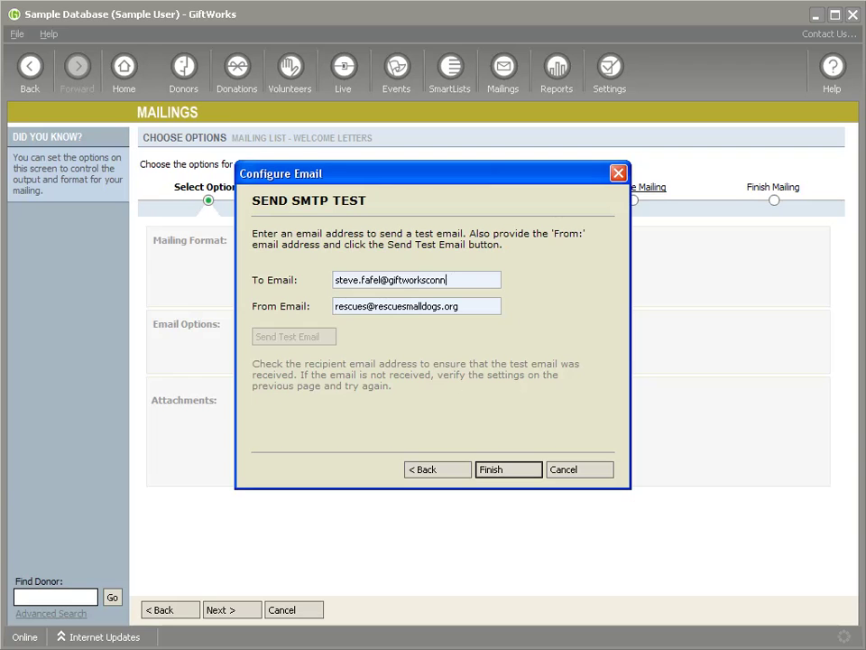
Address the test to your own address, correct the sender address, send it, and switch to Gmail
key("Tab")
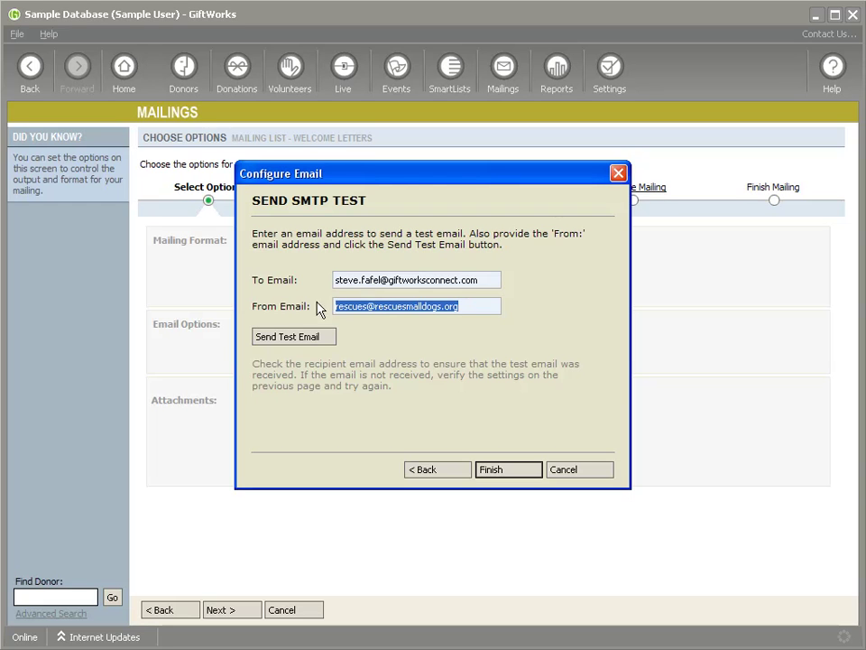
left_click(466, 305)
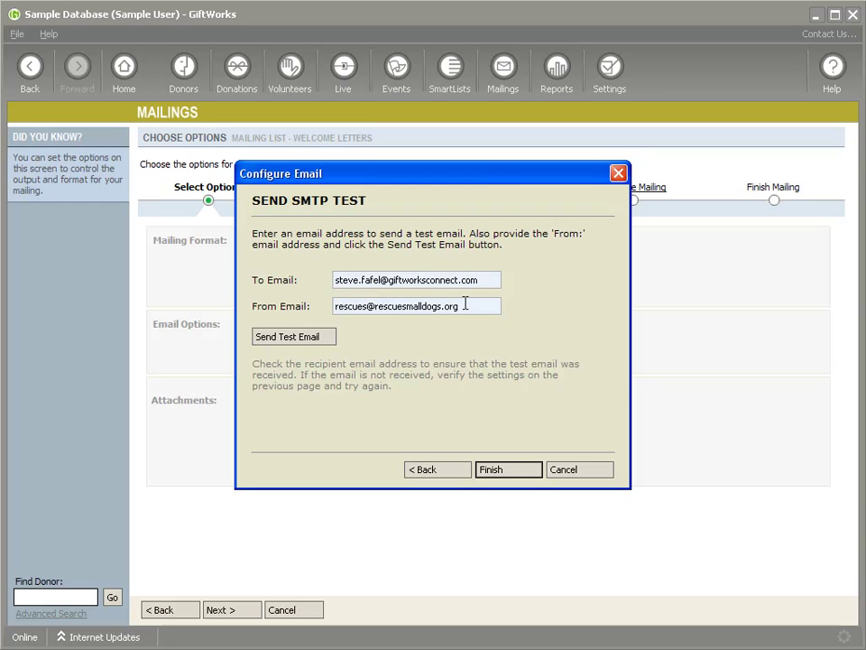
left_click_drag(465, 305, 263, 301)
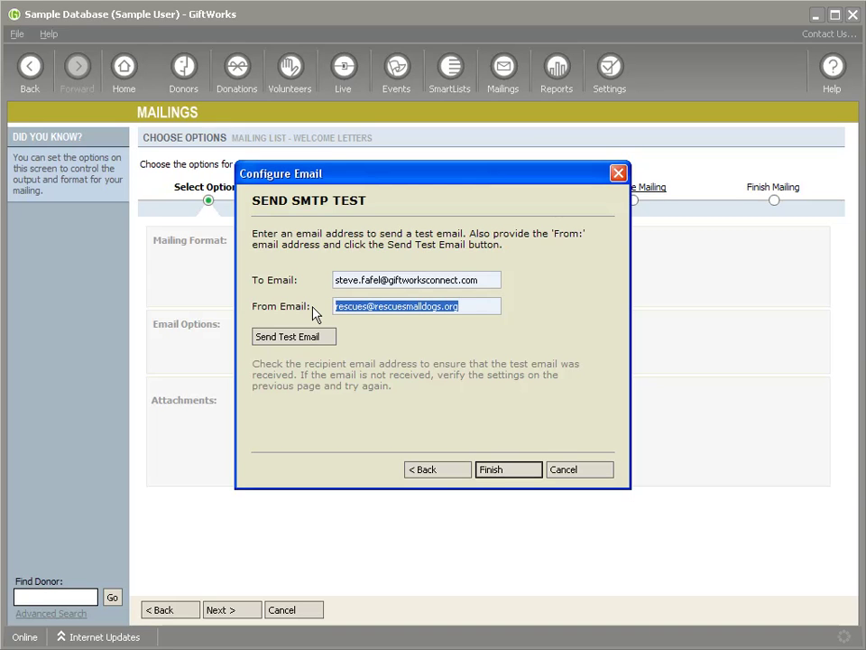
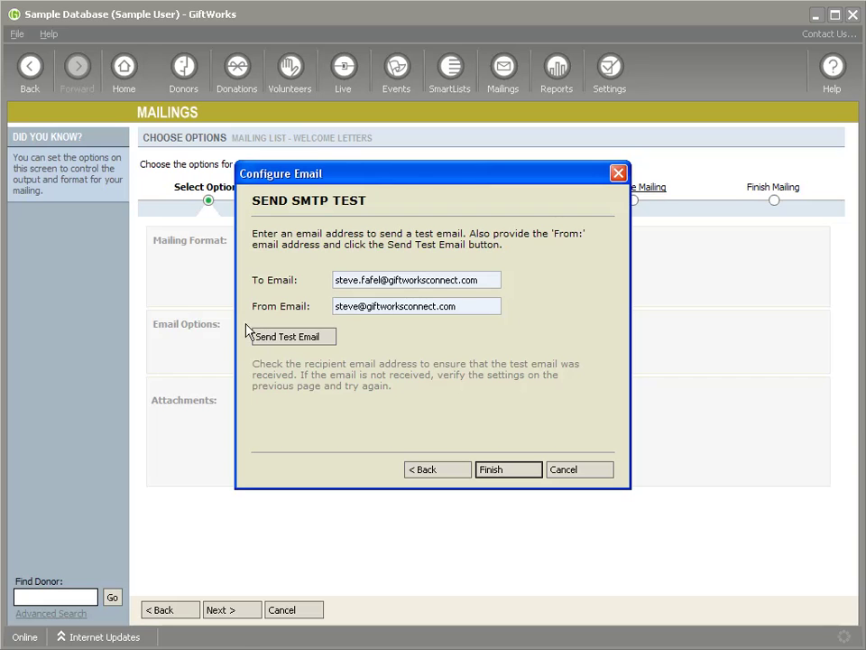
left_click(293, 337)
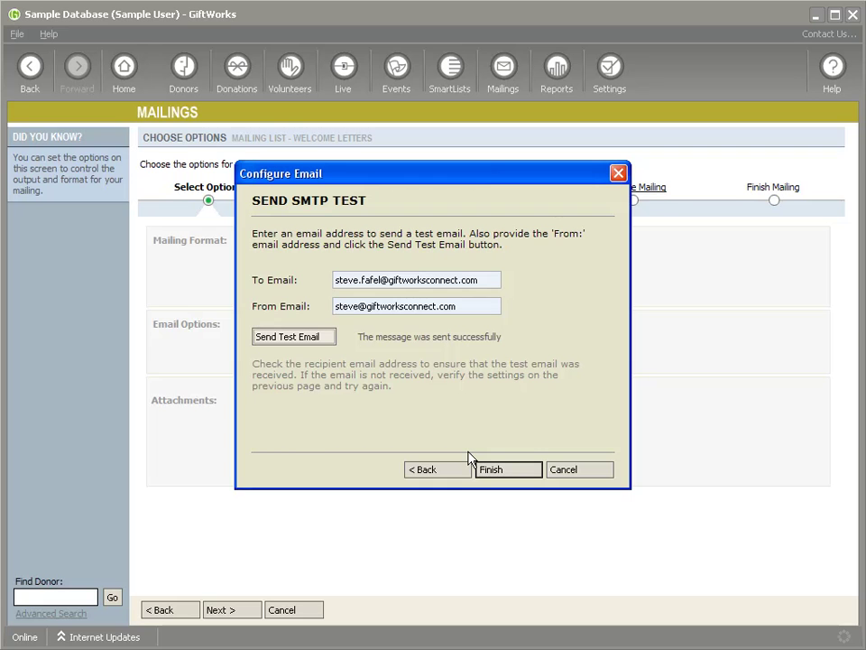
key("alt+Tab")
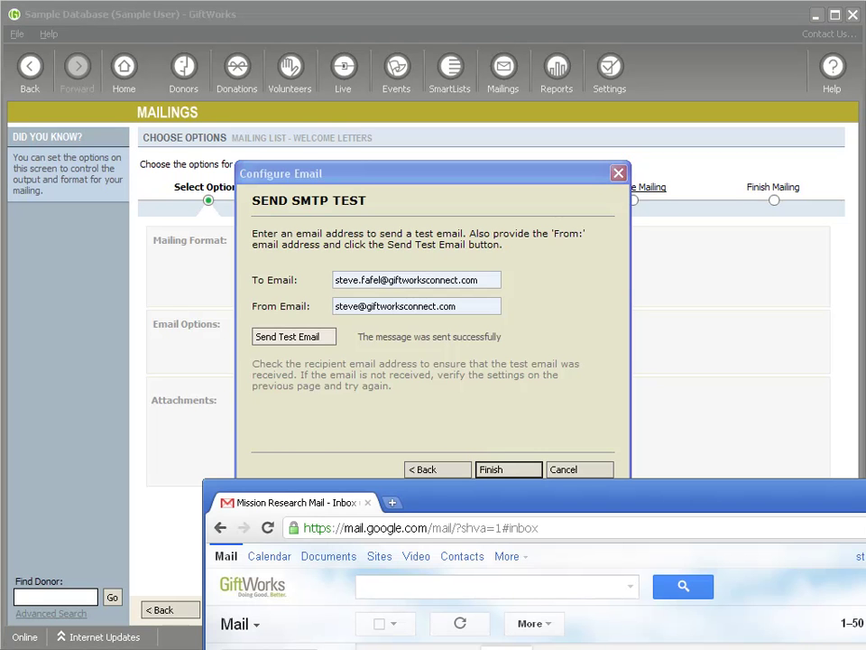
Read the GiftWorks Test Email in its own Gmail window, close it, and finish Configure Email
left_click_drag(757, 500, 718, 461)
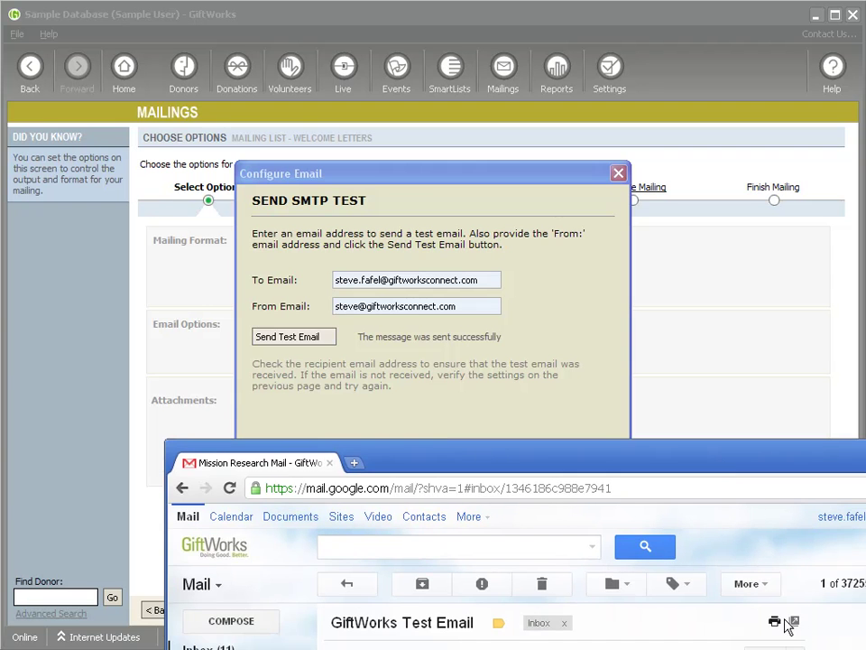
left_click(794, 620)
left_click_drag(540, 195, 559, 80)
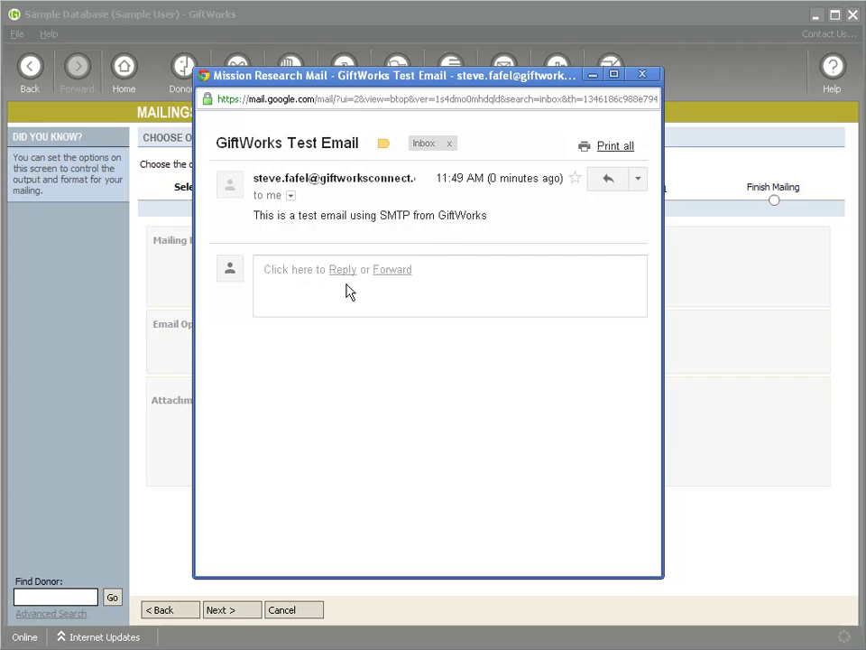
left_click_drag(259, 216, 479, 219)
left_click(490, 226)
left_click(642, 75)
left_click(512, 473)
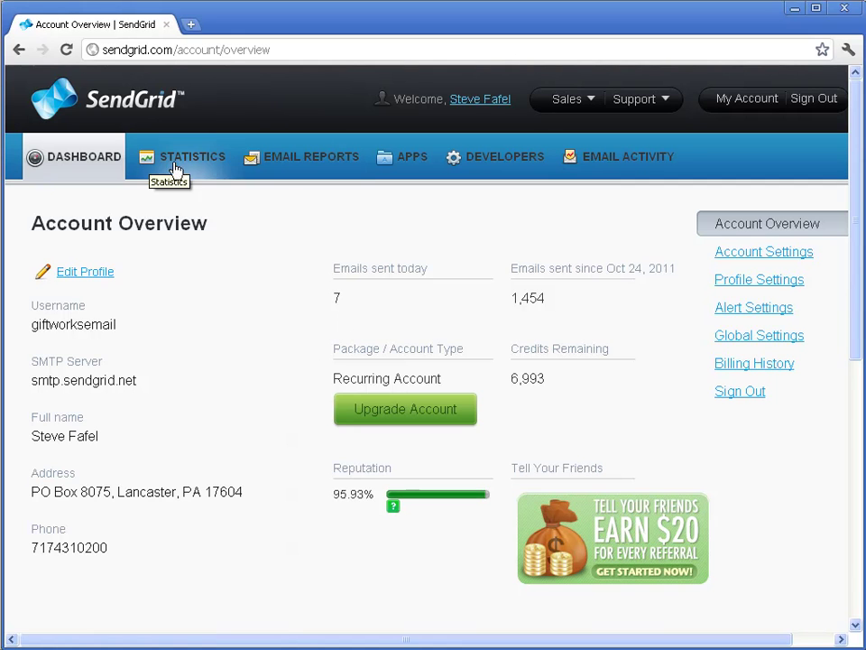
Reload the SendGrid Account Overview to refresh the emails-sent count
key("F5")
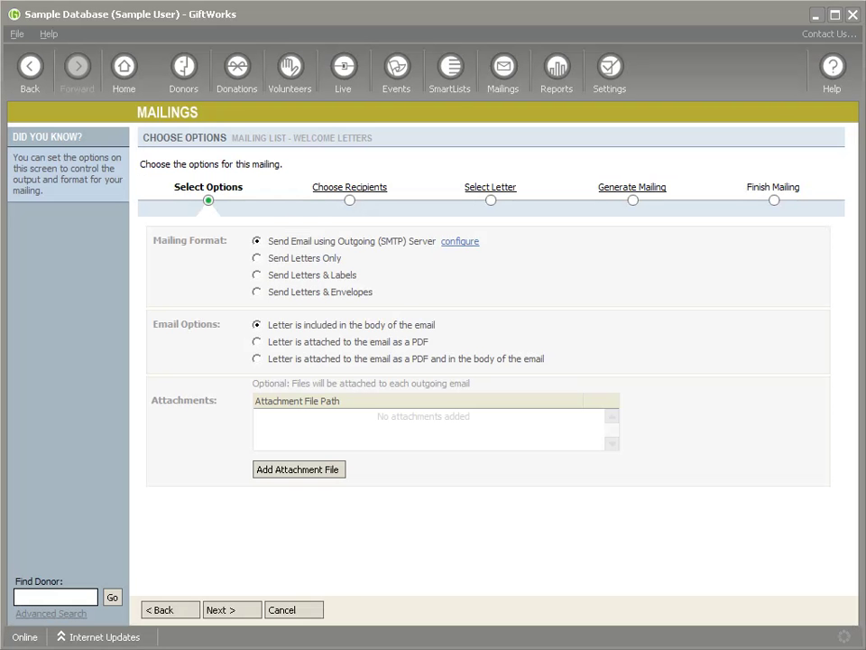
Reopen email configuration and set the server name to smtp.sendgrid.net with SSL turned off
left_click(461, 242)
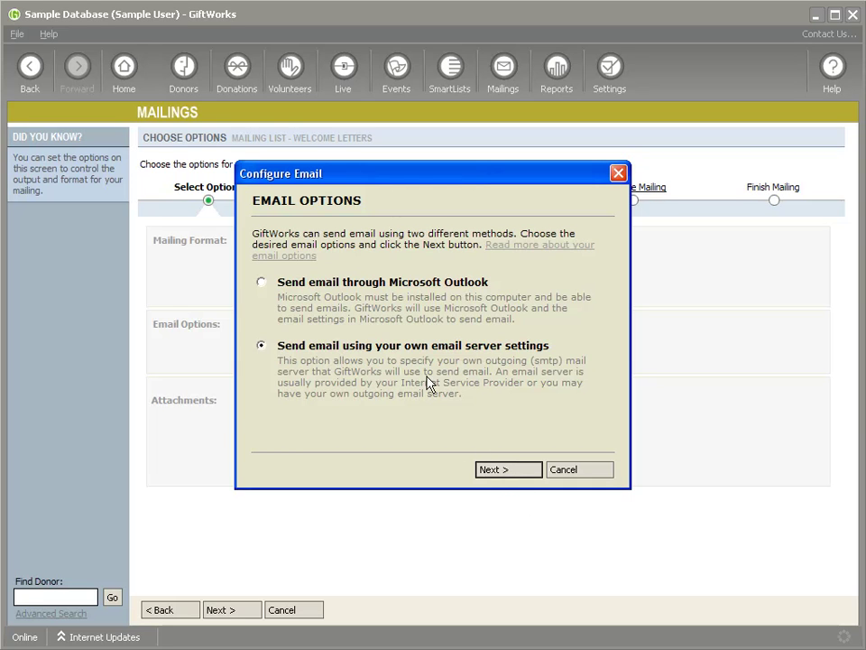
left_click(502, 468)
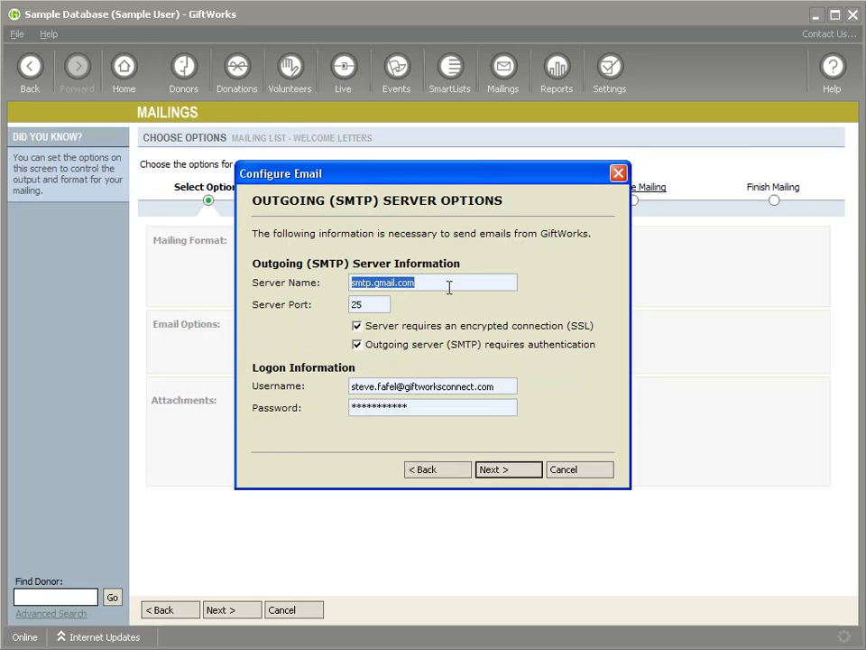
type("smtp.sendg")
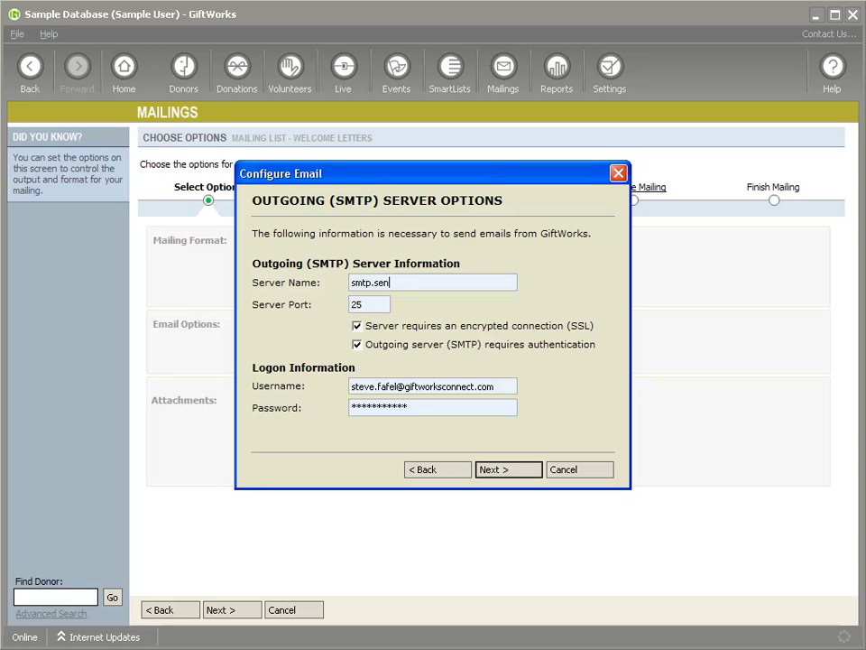
key("BackSpace")
type("grid..ne")
key("BackSpace")
key("BackSpace")
key("BackSpace")
type("net")
key("Tab")
left_click(356, 326)
Replace the logon with the SendGrid account username and password
left_click_drag(497, 387, 245, 372)
type("giftworksemail")
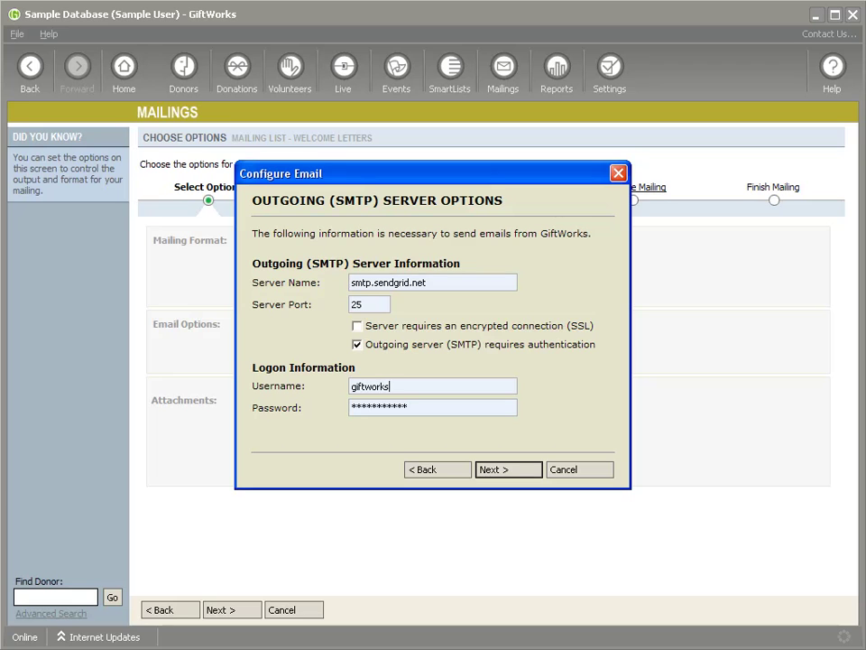
key("Tab")
type("**************")
key("ctrl+a")
key("BackSpace")
type("***************")
Send a SendGrid test email to your own address from a placeholder sender, then switch to Gmail
left_click(510, 470)
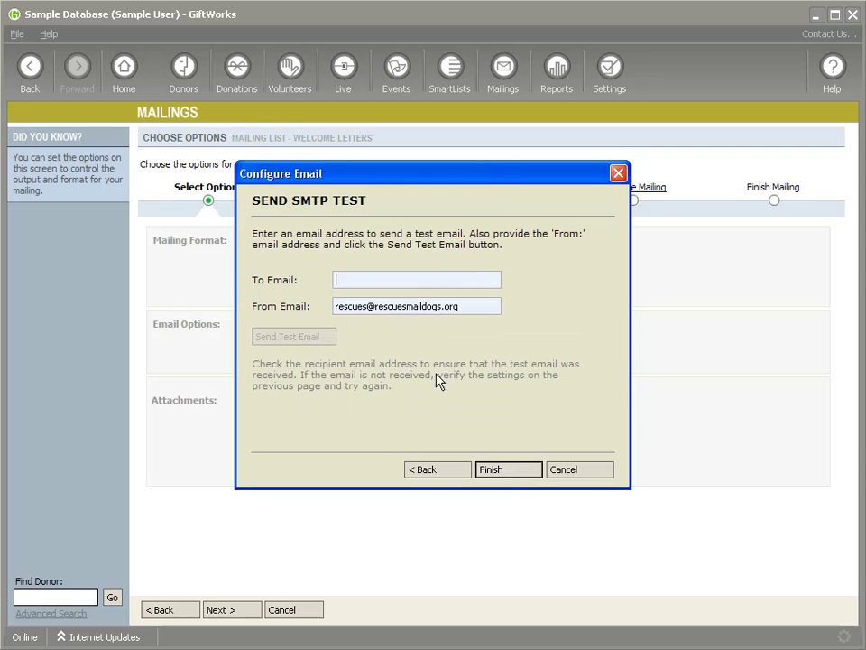
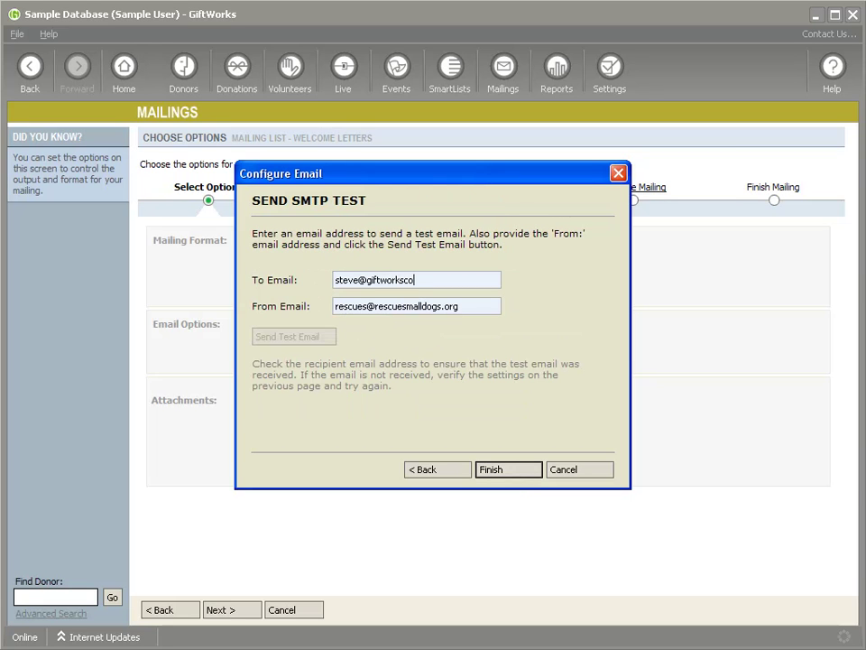
key("Tab")
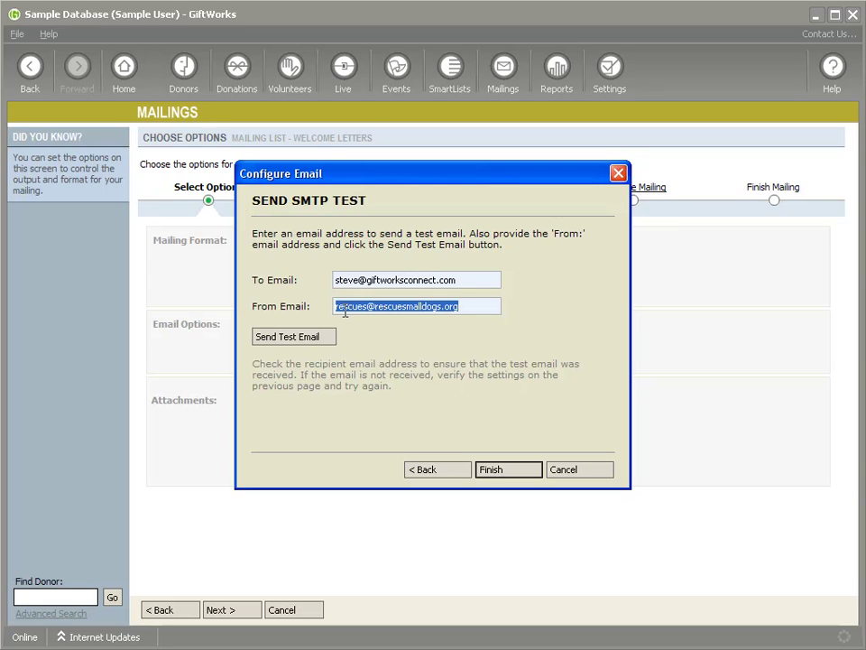
type("test@test.com")
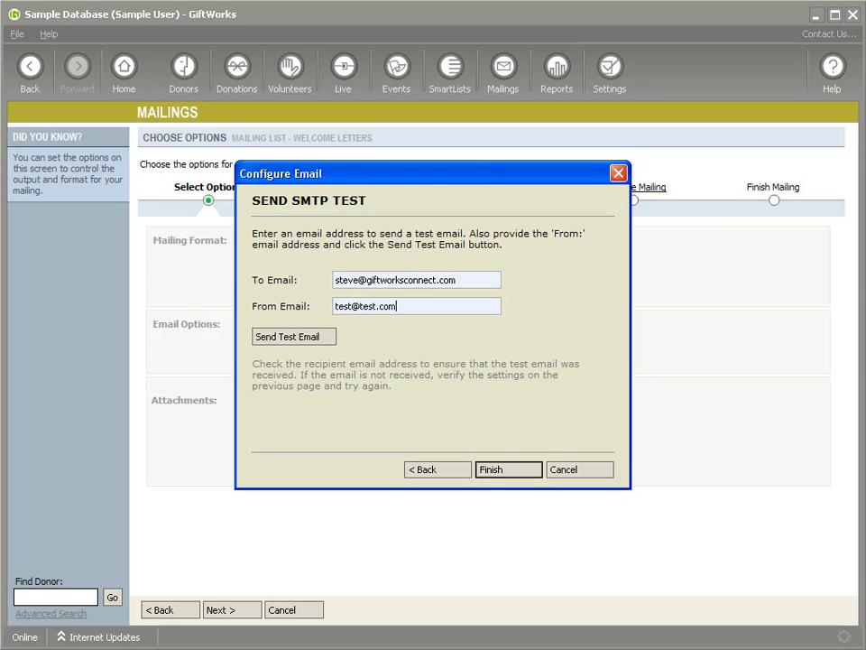
left_click(298, 340)
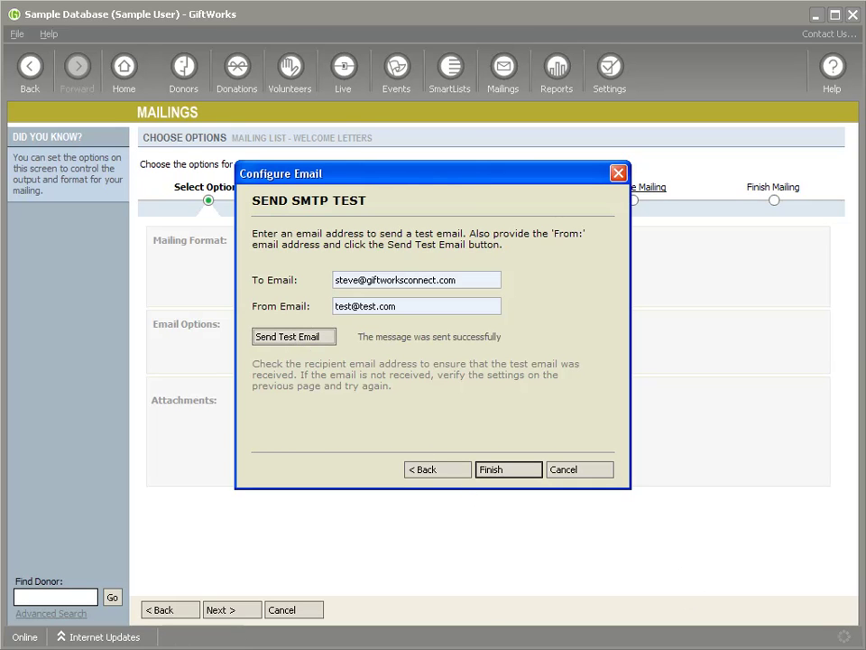
key("alt+Tab")
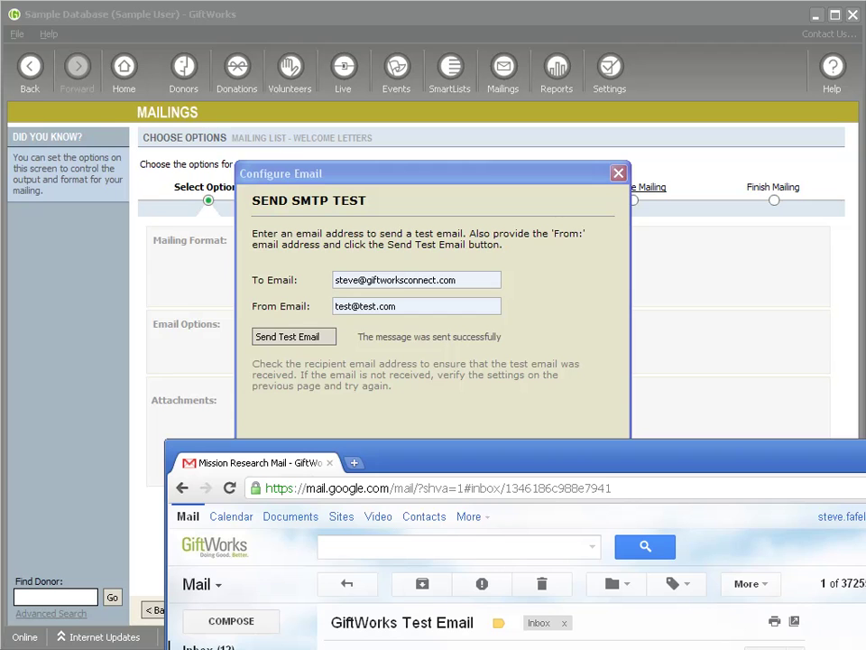
Open the newest GiftWorks Test Email, confirm it came via sendgrid.info, and finish the configuration
left_click(361, 583)
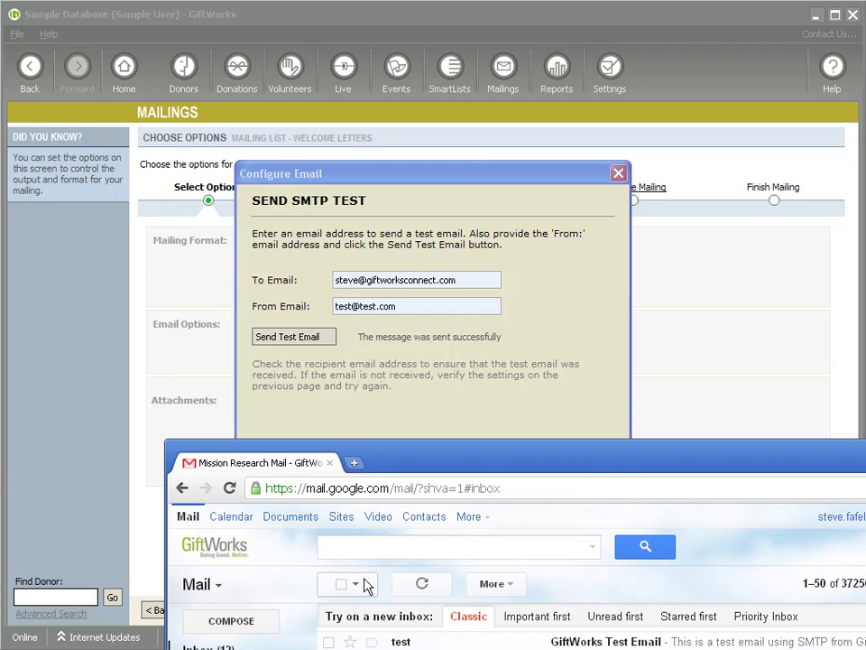
left_click(400, 641)
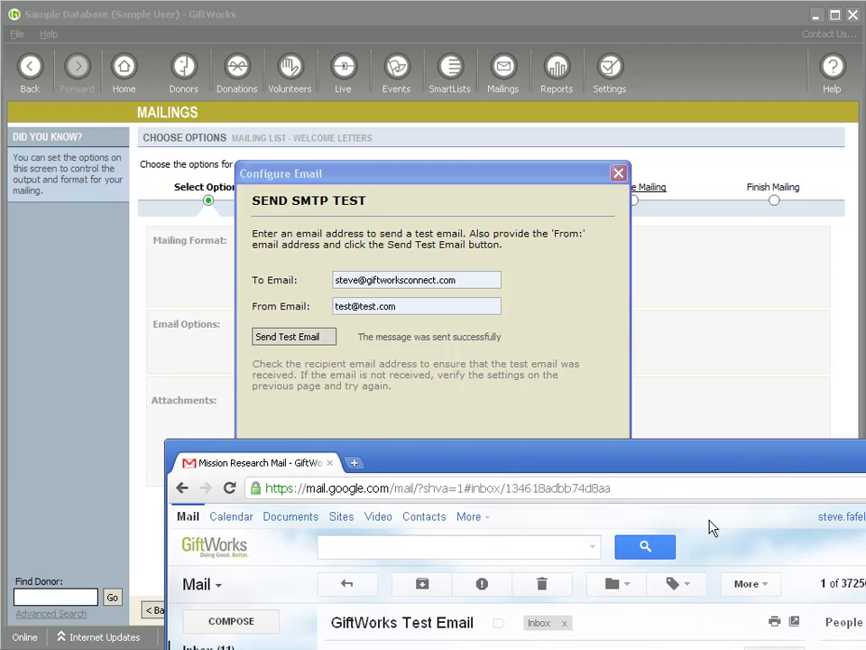
left_click(796, 622)
left_click_drag(495, 200, 509, 95)
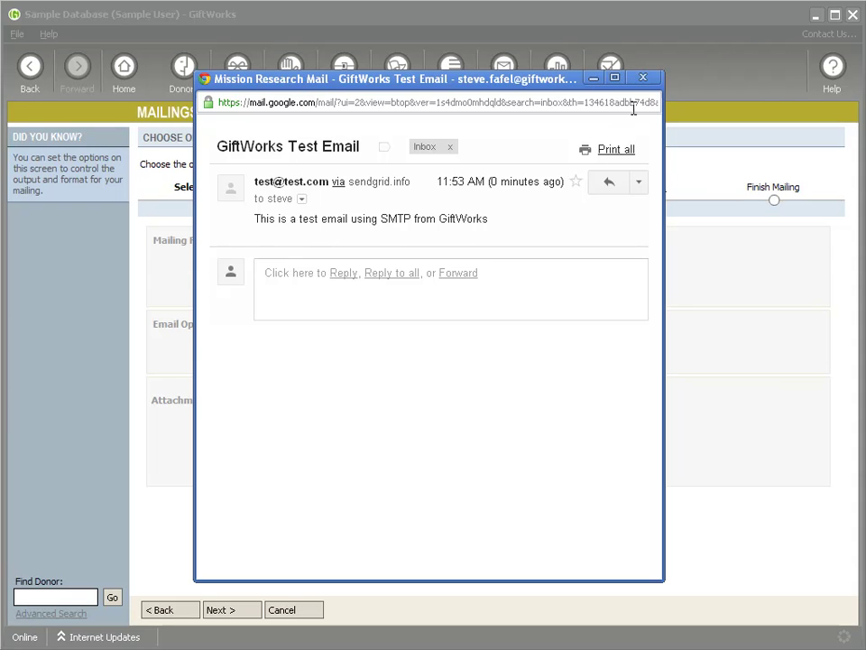
left_click(646, 80)
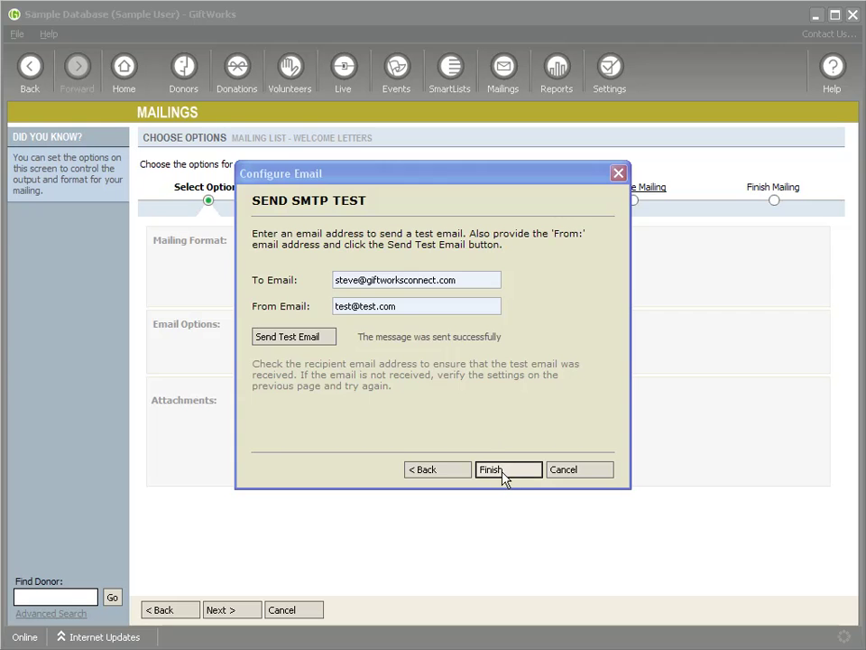
left_click(506, 472)
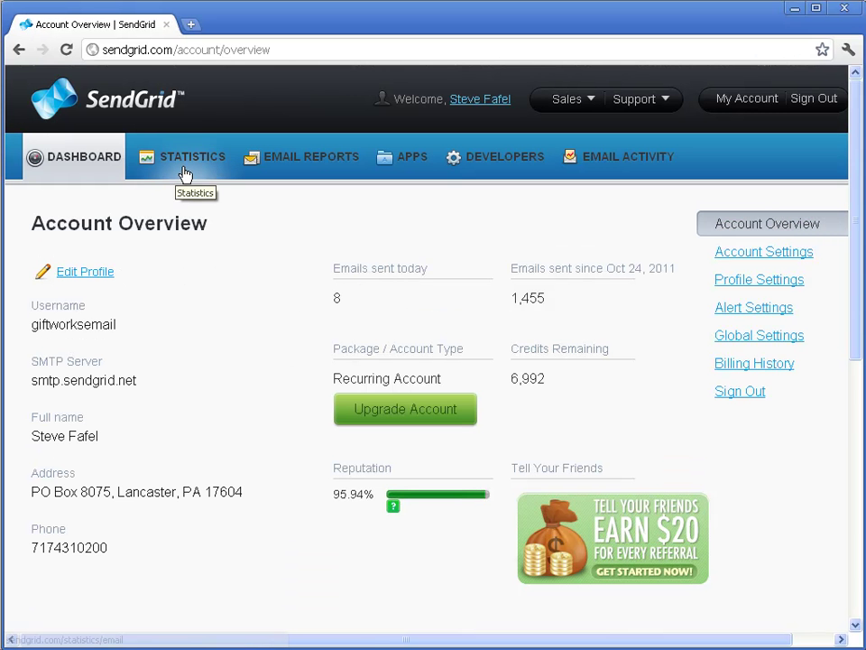
View the Statistics requests and deliveries graph for 11/21/2011 - 12/21/2011, then open the Bounces report
left_click(184, 173)
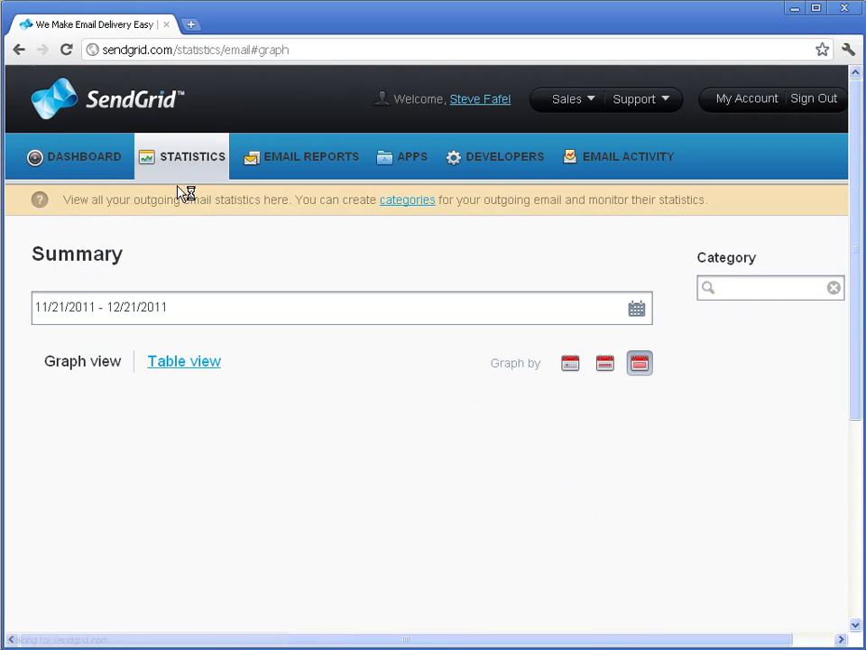
scroll(424, 366, "down", 2)
scroll(424, 365, "down", 2)
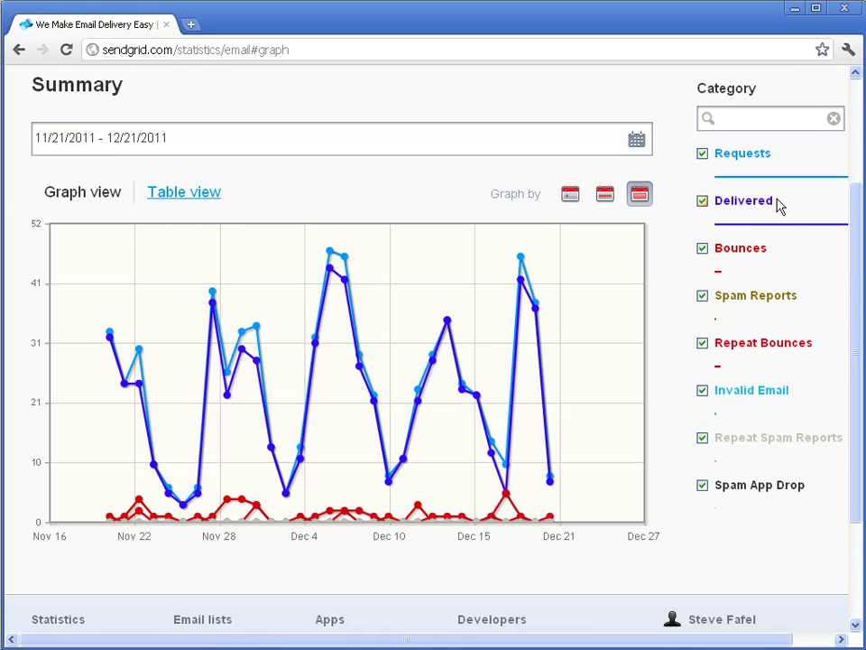
scroll(711, 343, "up", 2)
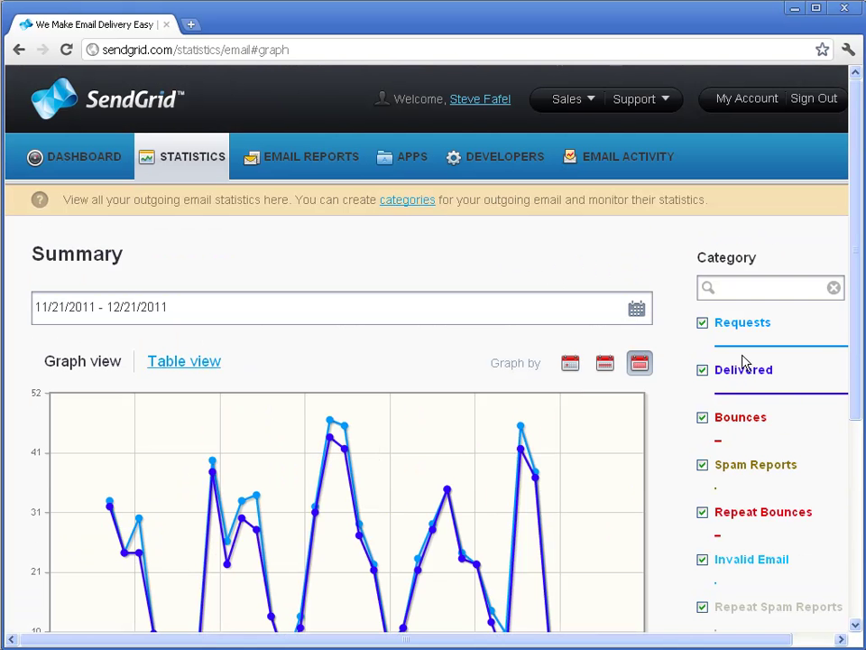
left_click(309, 162)
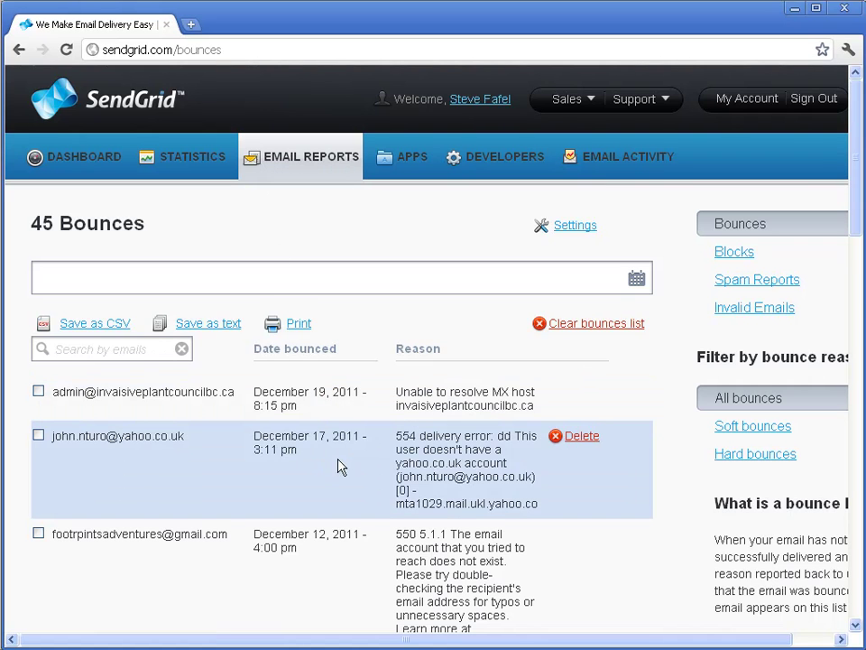
Scroll through the 45 bounced addresses with their dates and reasons
scroll(311, 462, "down", 2)
scroll(245, 315, "up", 2)
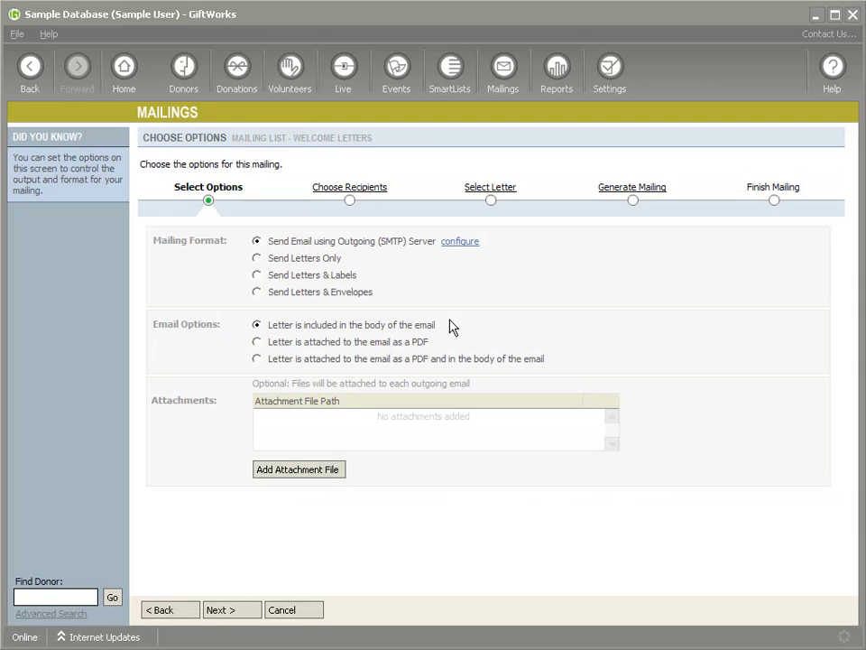
Open the email sending configuration and read the help article on email options
left_click(461, 241)
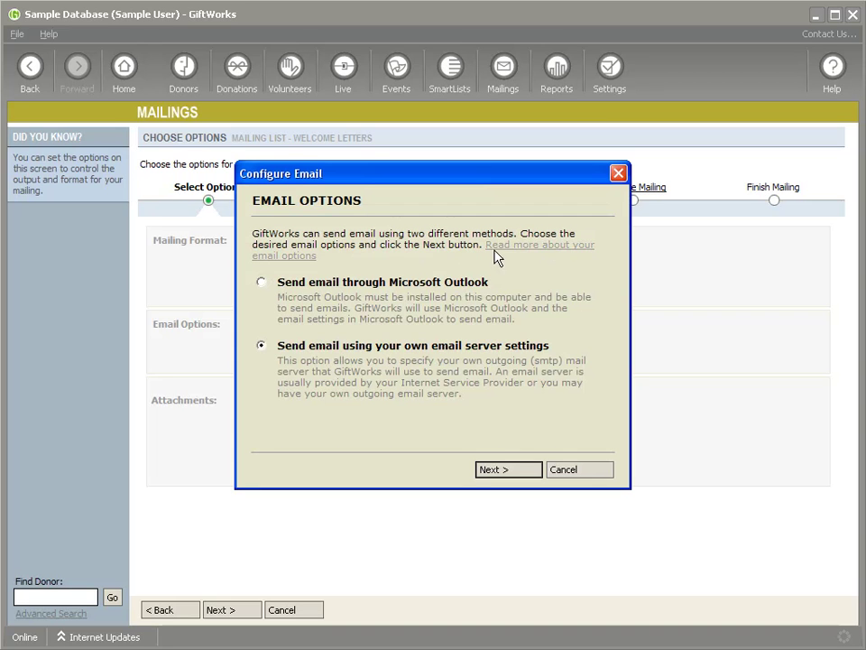
left_click(548, 252)
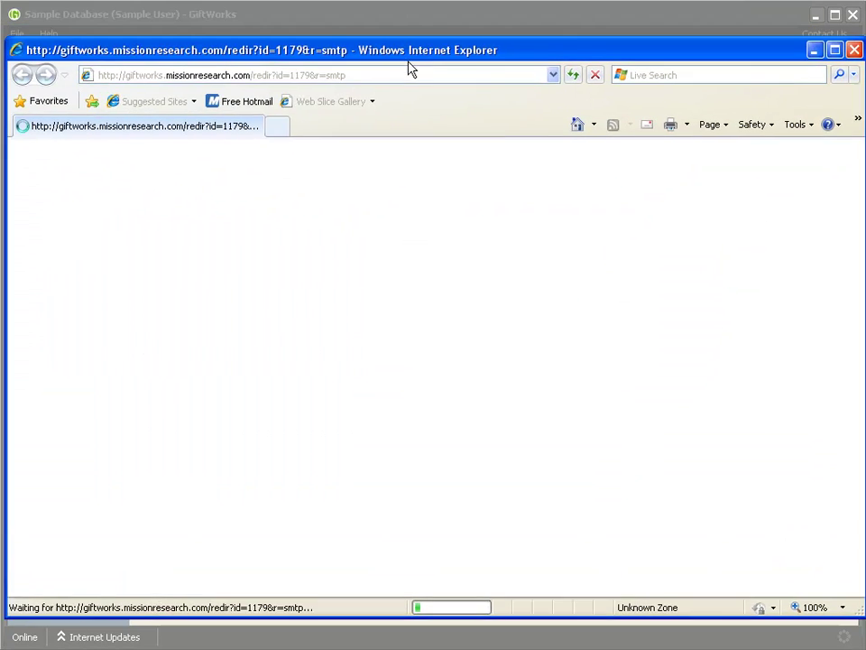
left_click_drag(410, 69, 401, 27)
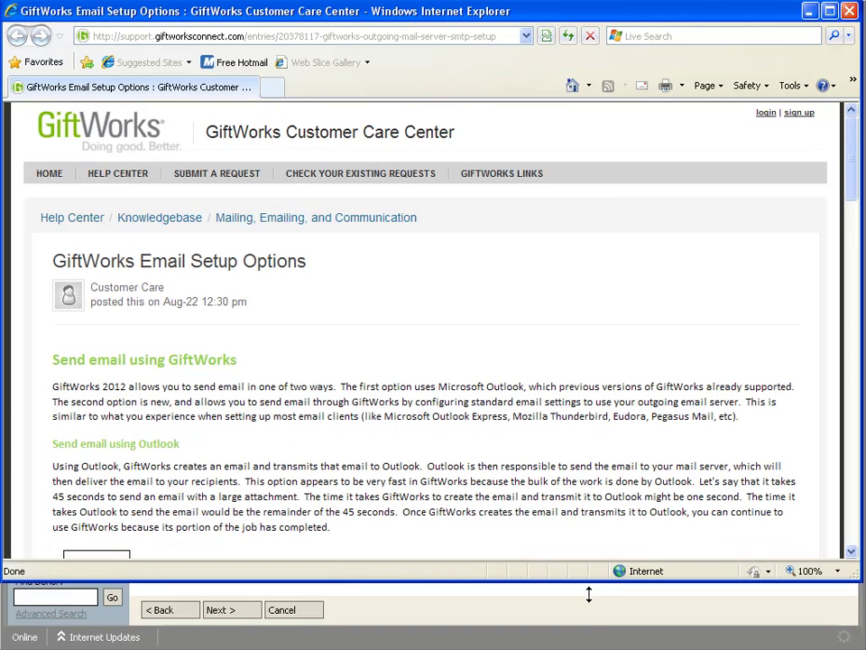
left_click_drag(588, 582, 588, 646)
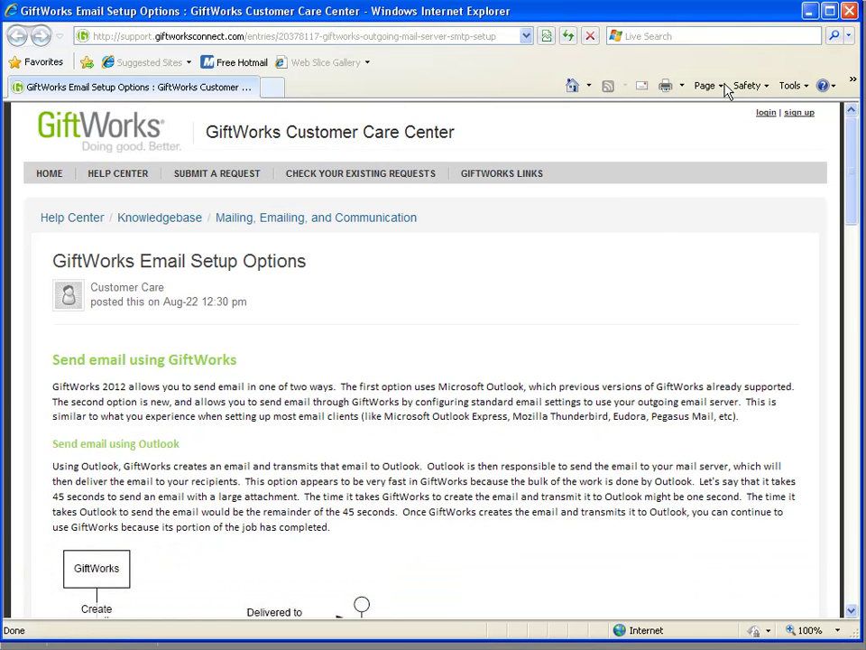
left_click(849, 11)
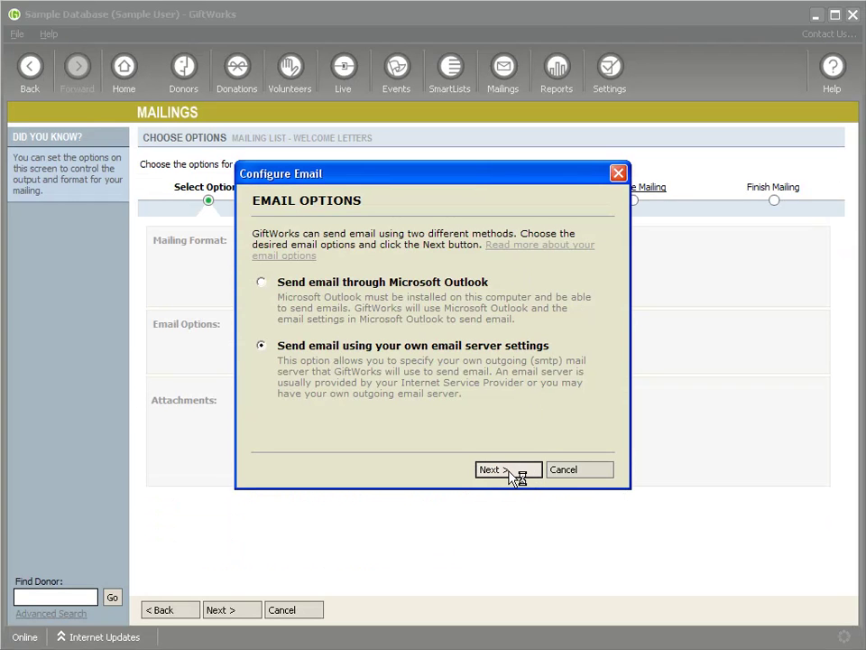
Keep the smtp.sendgrid.net server settings (port 25, authenticated) and advance to the Send SMTP Test page
left_click(509, 470)
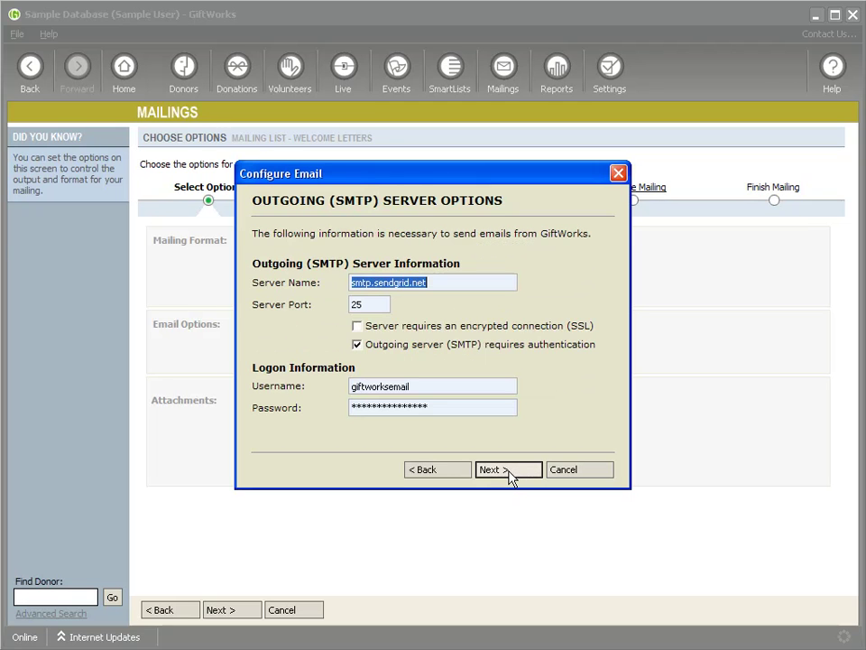
left_click(508, 471)
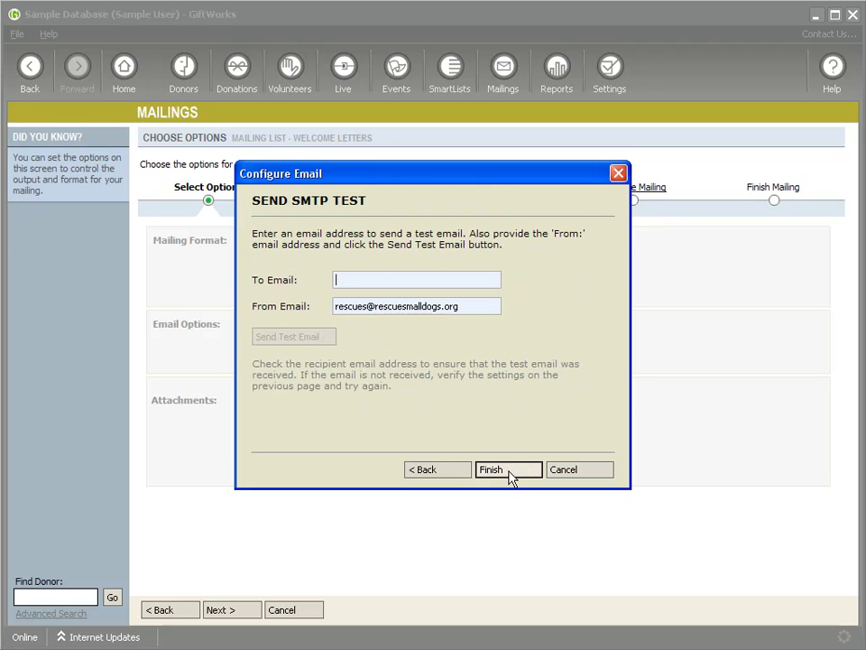
left_click(508, 470)
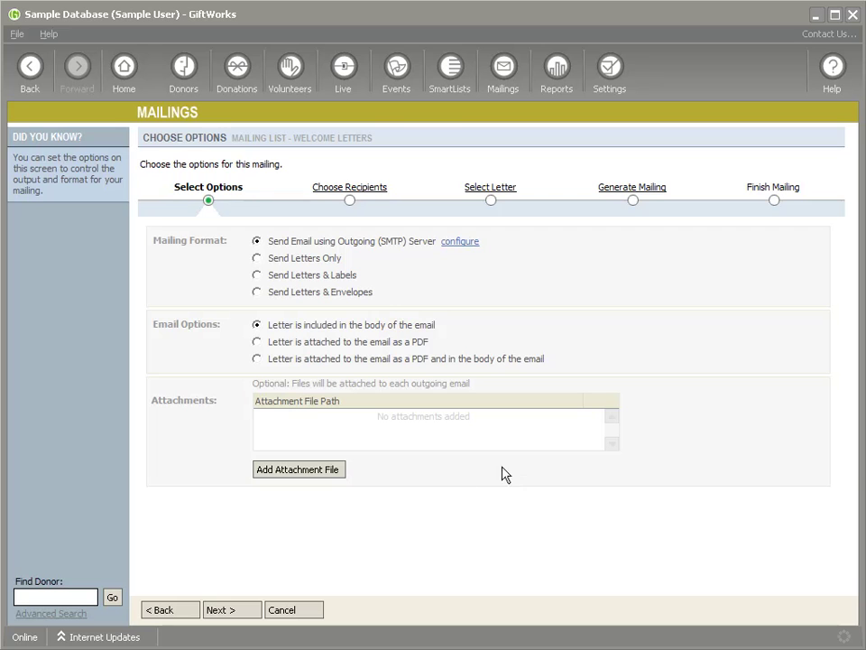
Uncheck all but one donor in the Welcome Letters recipient list
left_click(375, 196)
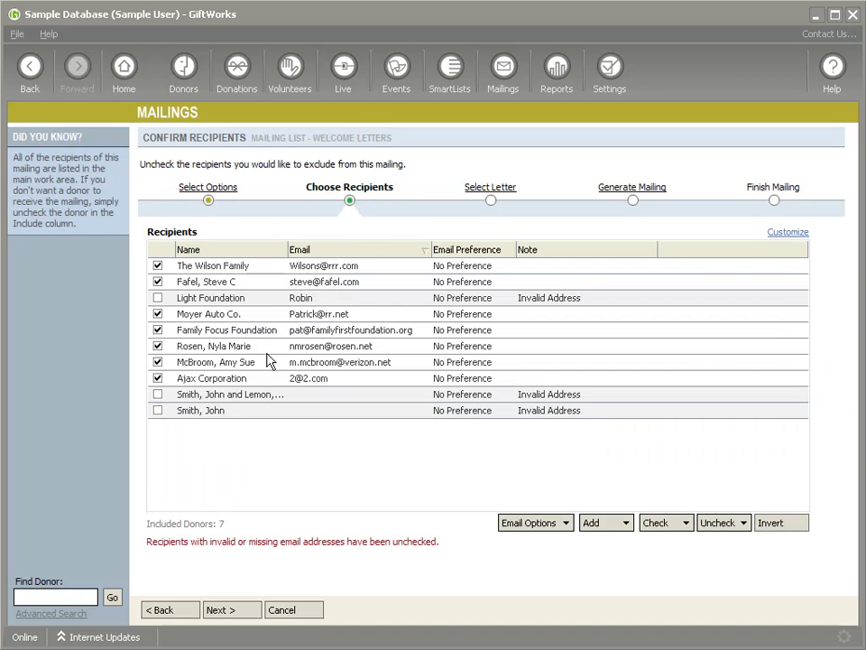
left_click(158, 314)
left_click(158, 330)
left_click(158, 346)
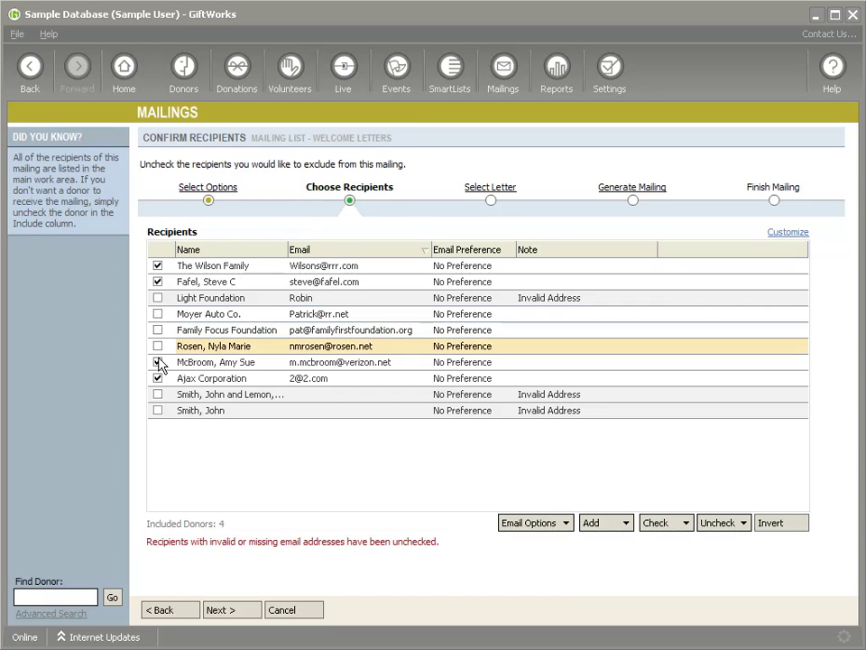
left_click(158, 362)
left_click(158, 378)
left_click(158, 282)
left_click(158, 265)
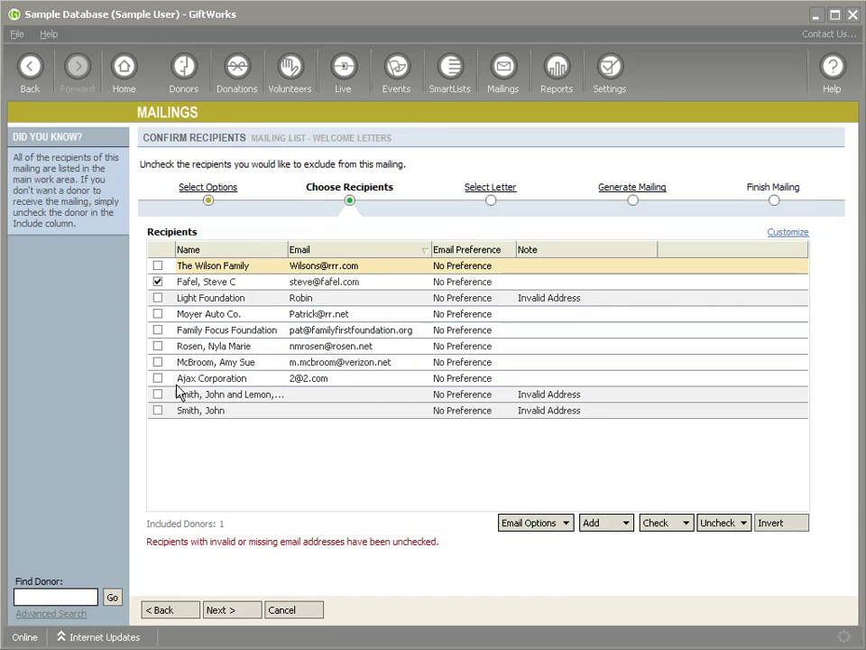
Keep the New Member Thank You Letter, generate the emails, and reach Finish Mailing
left_click(239, 611)
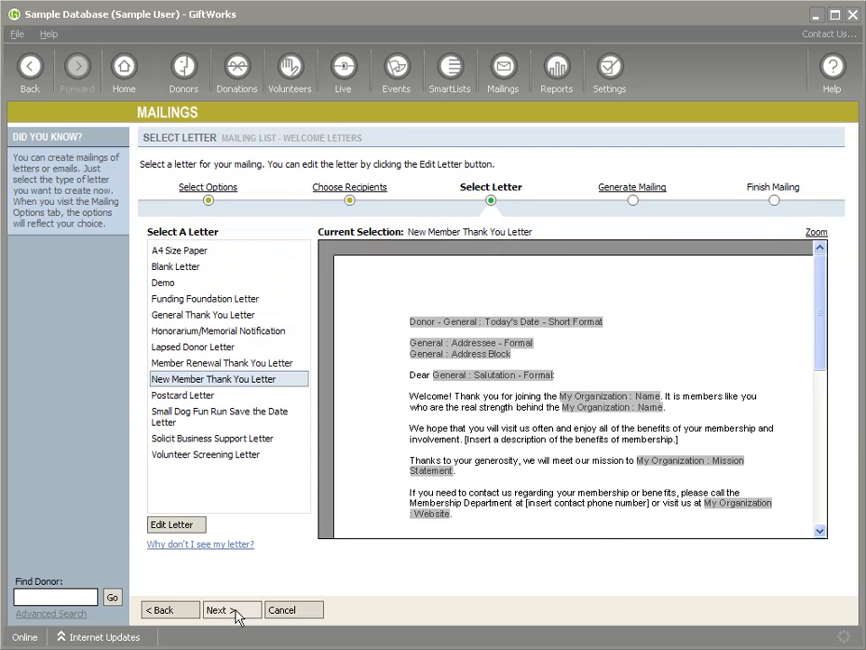
left_click(623, 190)
left_click(205, 378)
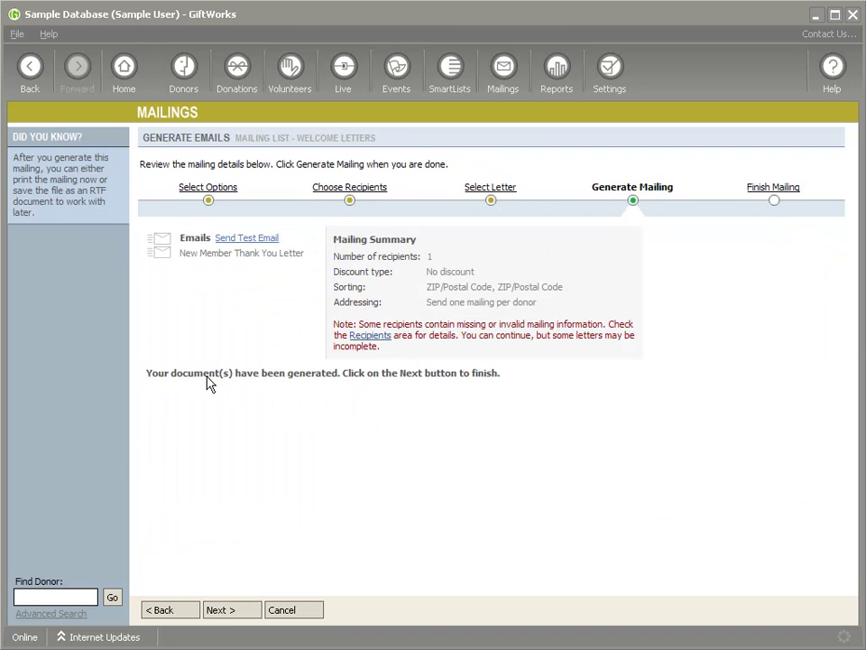
left_click(230, 611)
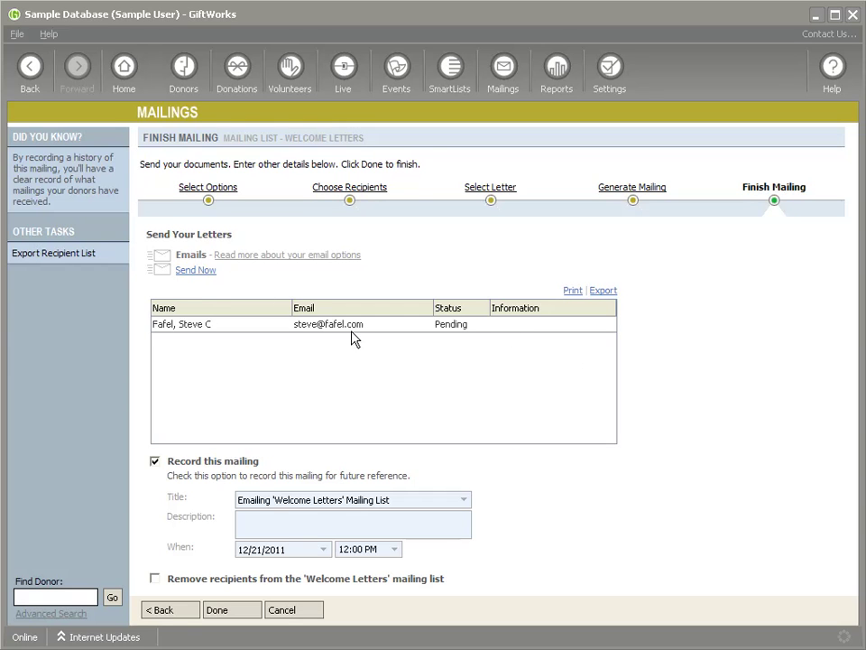
Send the Welcome Letters email to its one recipient with 0 failures and finish the mailing
left_click(199, 270)
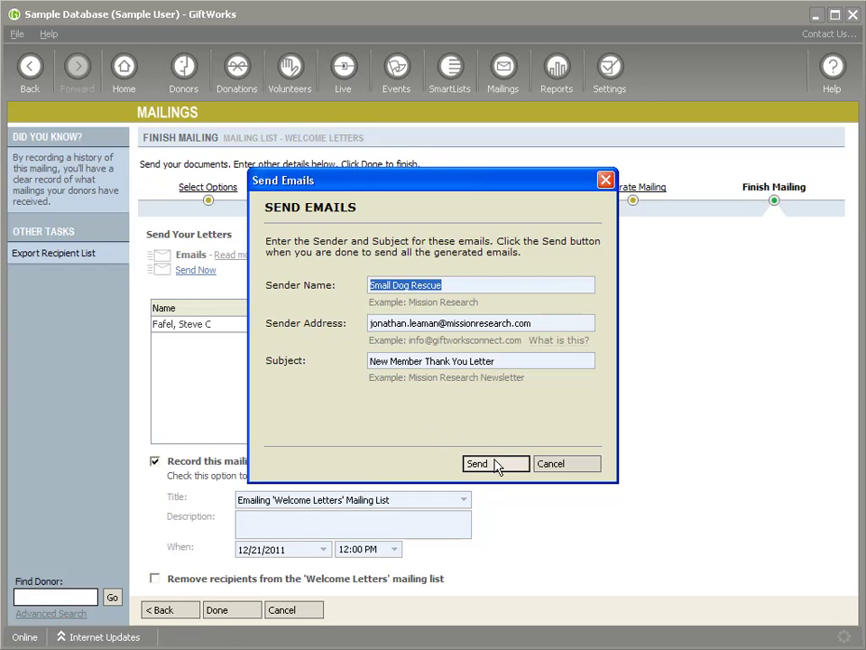
left_click(499, 464)
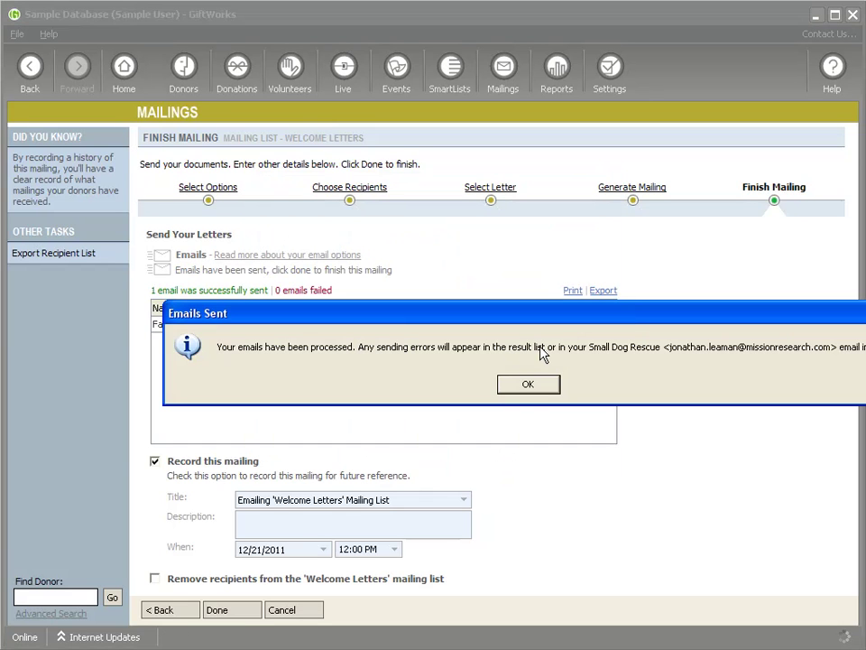
left_click(527, 386)
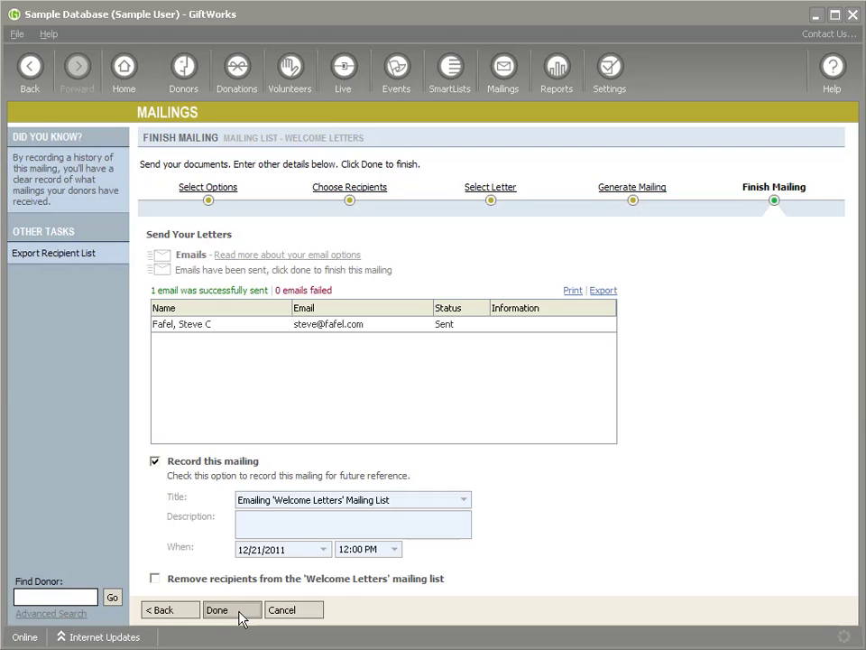
left_click(242, 614)
left_click(502, 390)
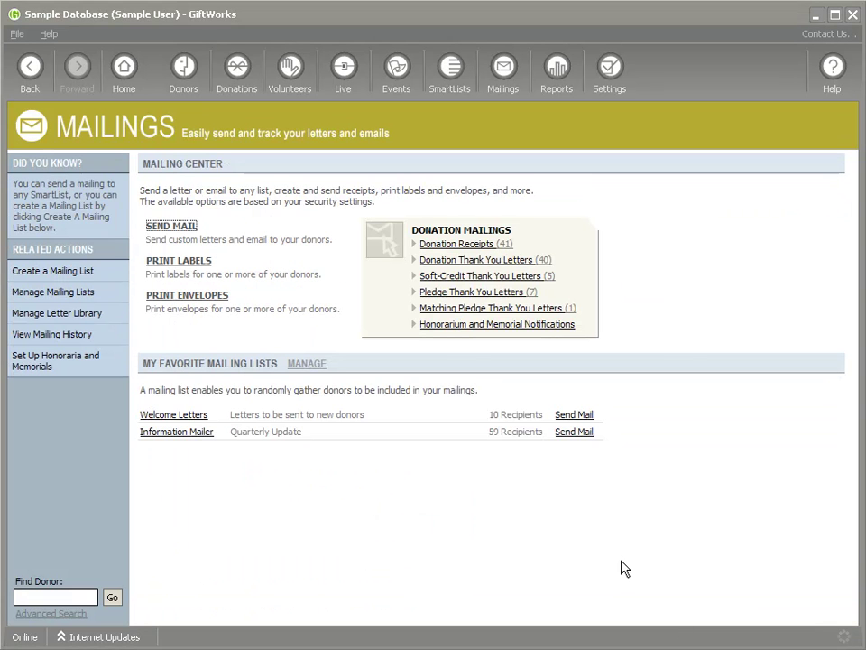
Return Gmail to the inbox, then start a new Welcome Letters mailing in GiftWorks
left_click(373, 647)
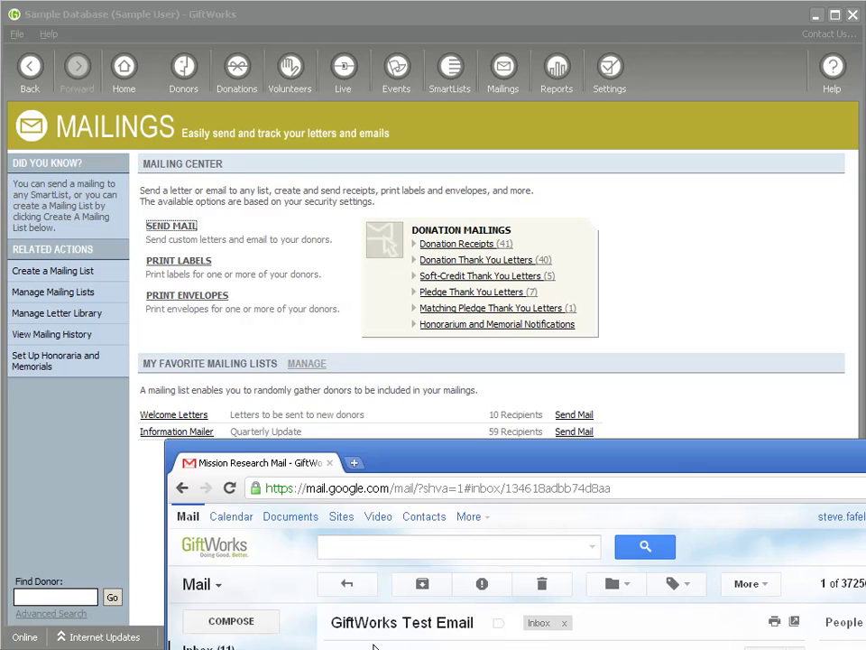
left_click(346, 583)
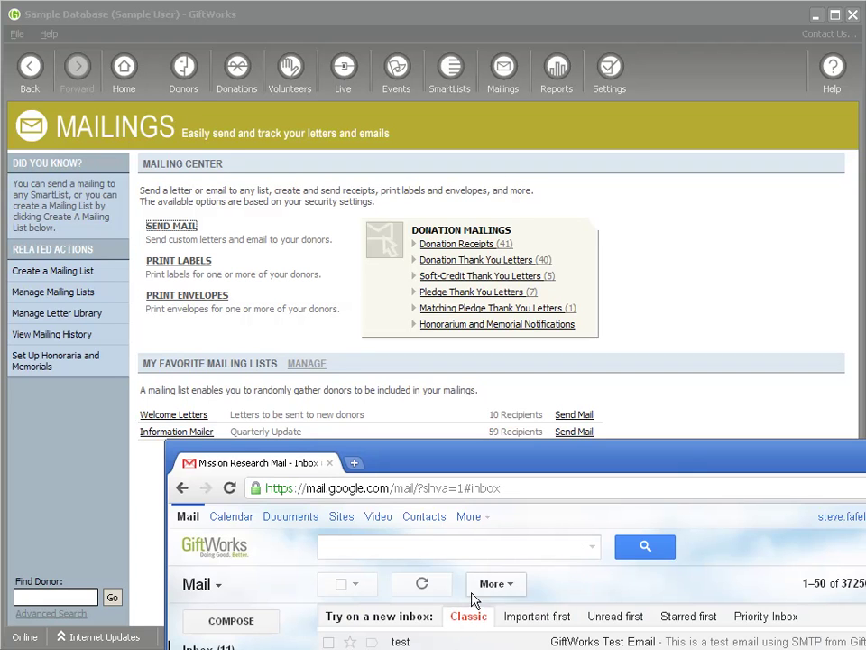
left_click_drag(665, 450, 664, 481)
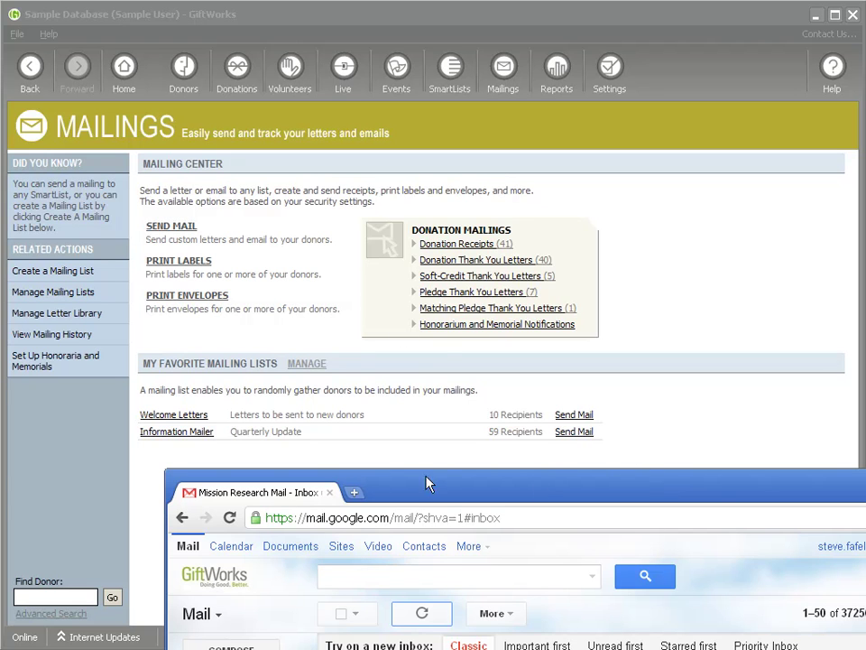
left_click(406, 286)
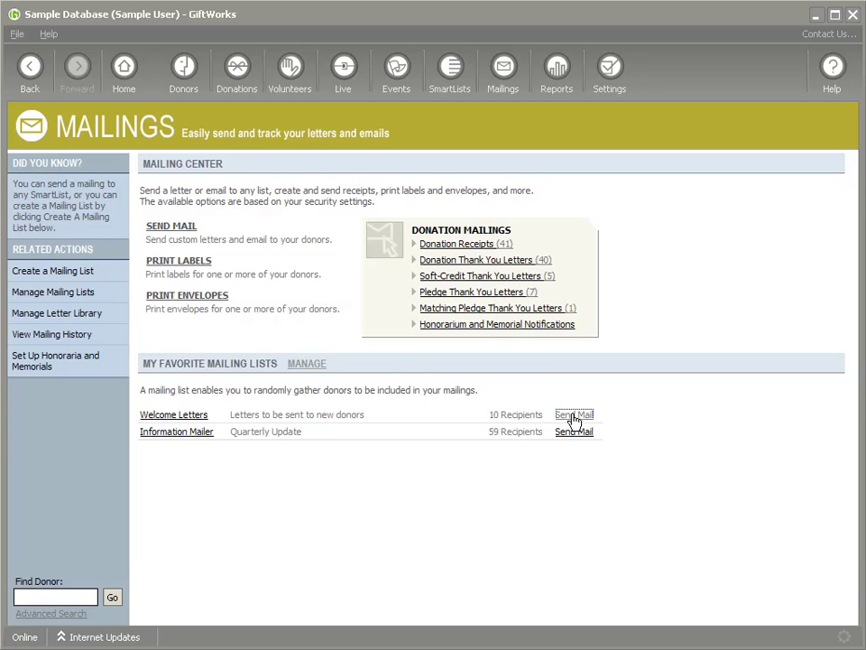
left_click(574, 415)
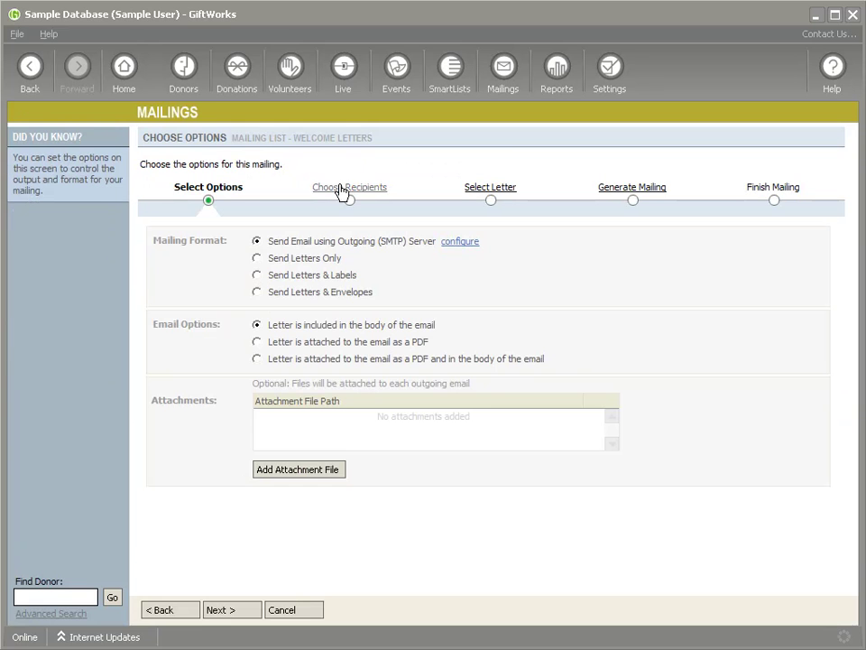
Cancel the unfinished Welcome Letters mailing wizard without keeping it
left_click(330, 189)
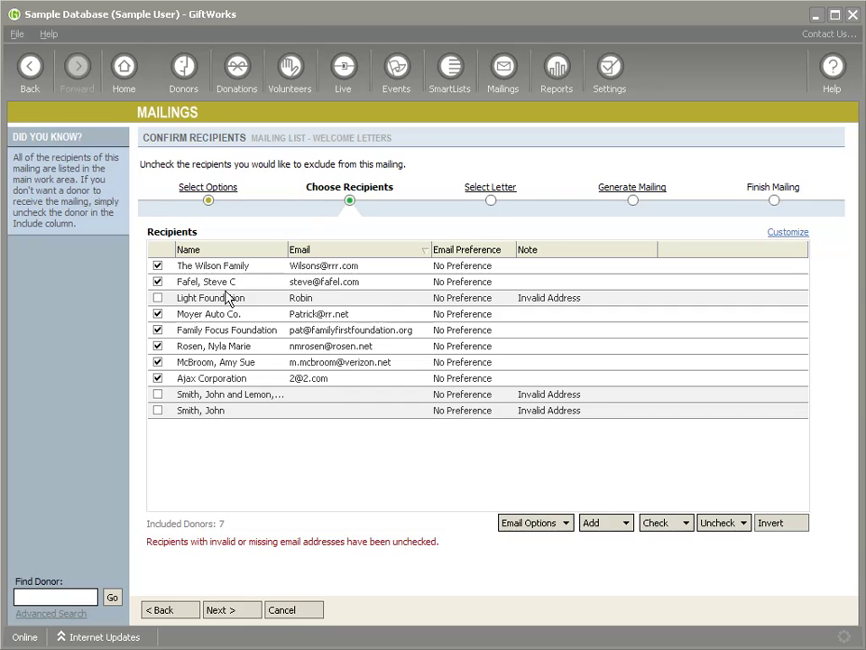
left_click(271, 607)
left_click(499, 386)
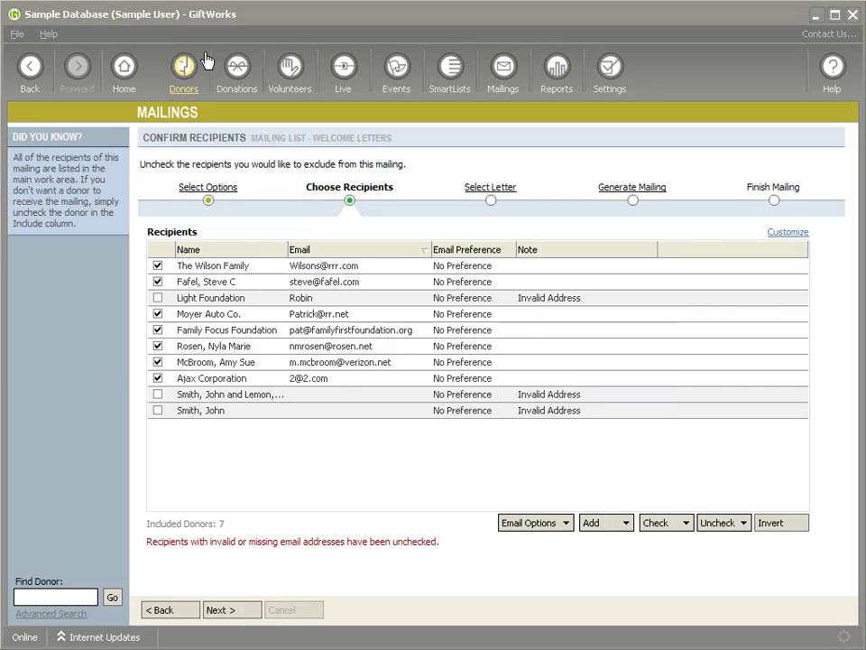
Correct the domain of the second recently added donor's personal email and save the record
left_click(186, 69)
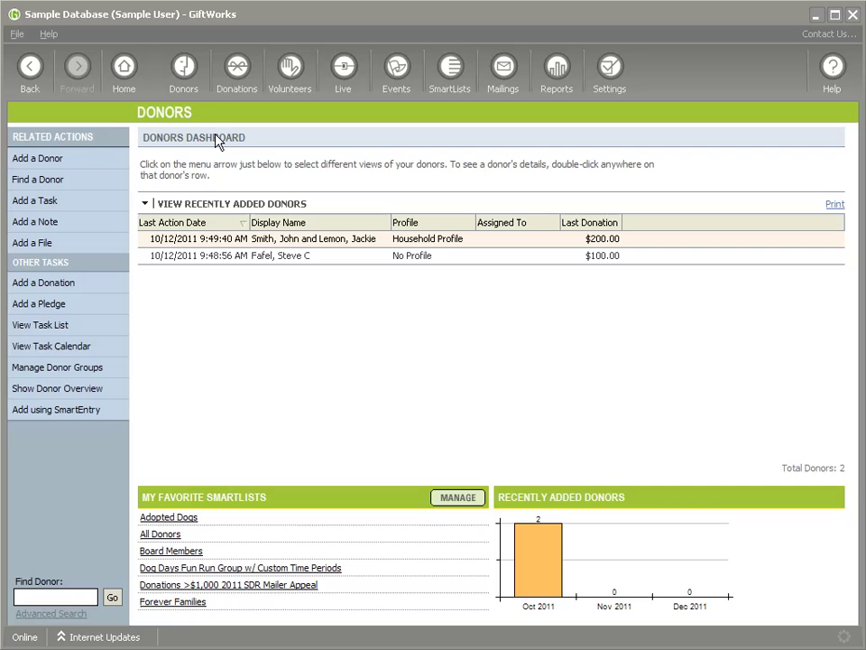
right_click(307, 257)
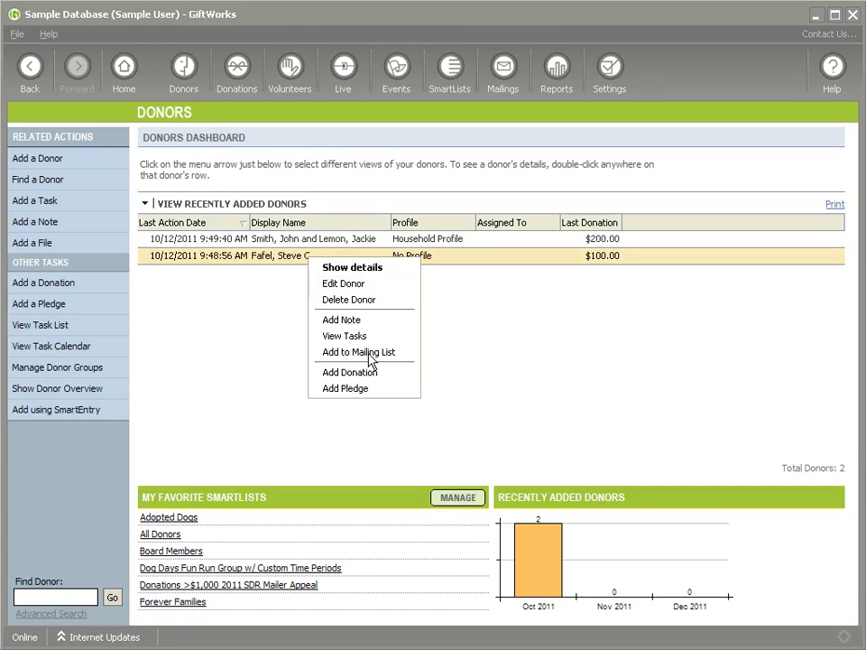
left_click(344, 283)
scroll(368, 546, "down", 4)
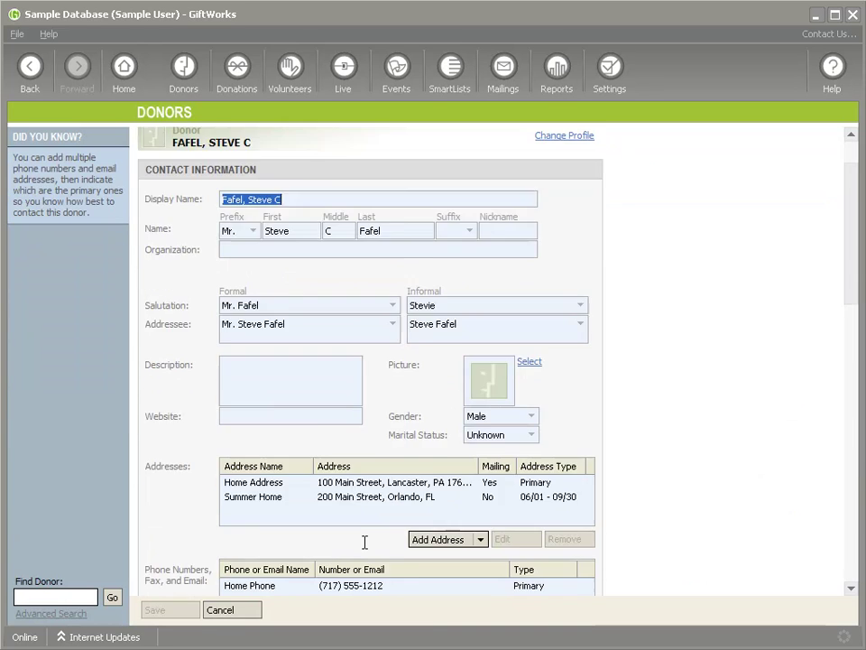
scroll(343, 560, "down", 3)
scroll(357, 430, "up", 2)
left_click(358, 462)
double_click(358, 462)
left_click_drag(335, 316, 375, 316)
type("giftworksconnect.com")
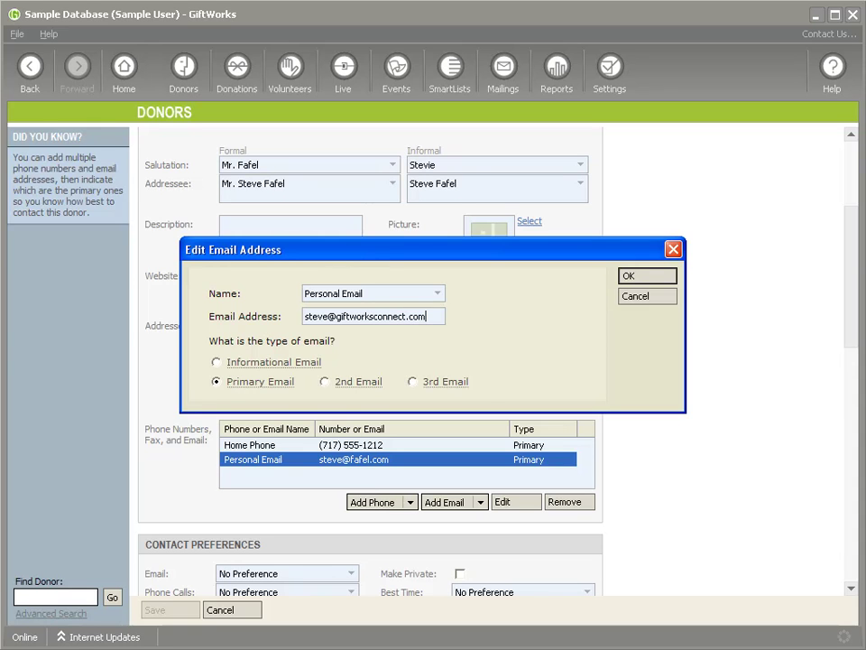
left_click(637, 277)
left_click(176, 609)
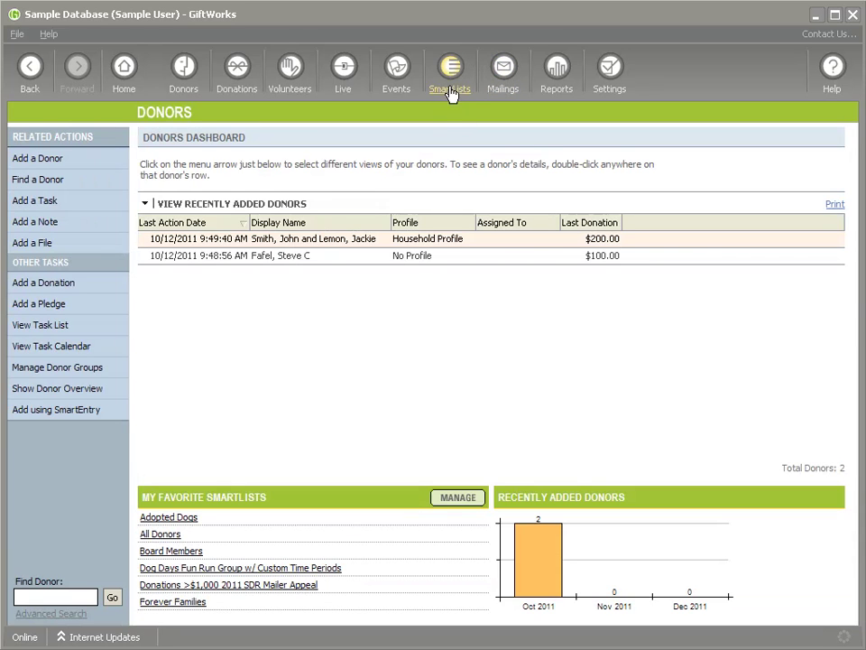
Start a Welcome Letters mailing with only the corrected donor selected as recipient
left_click(495, 71)
left_click(575, 415)
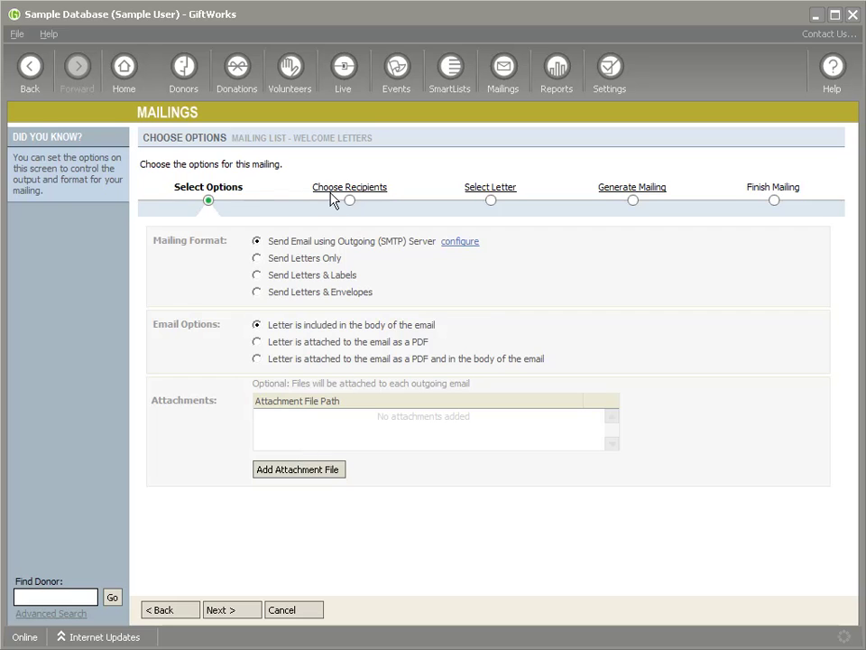
left_click(332, 192)
left_click(718, 522)
left_click(736, 541)
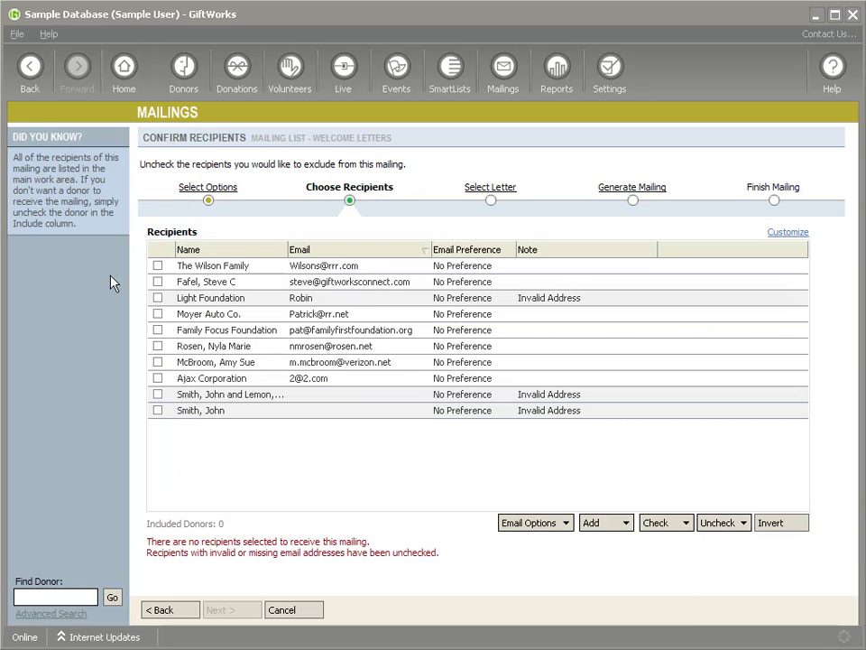
left_click(158, 282)
Generate and send the welcome email, with 1 sent and 0 failed
left_click(229, 610)
left_click(230, 611)
left_click(194, 376)
left_click(221, 610)
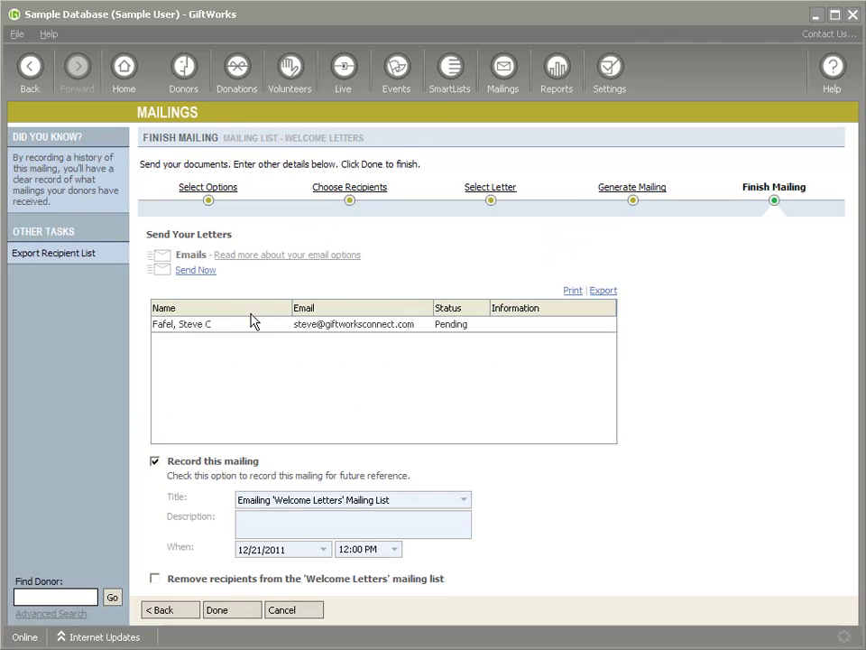
left_click(194, 271)
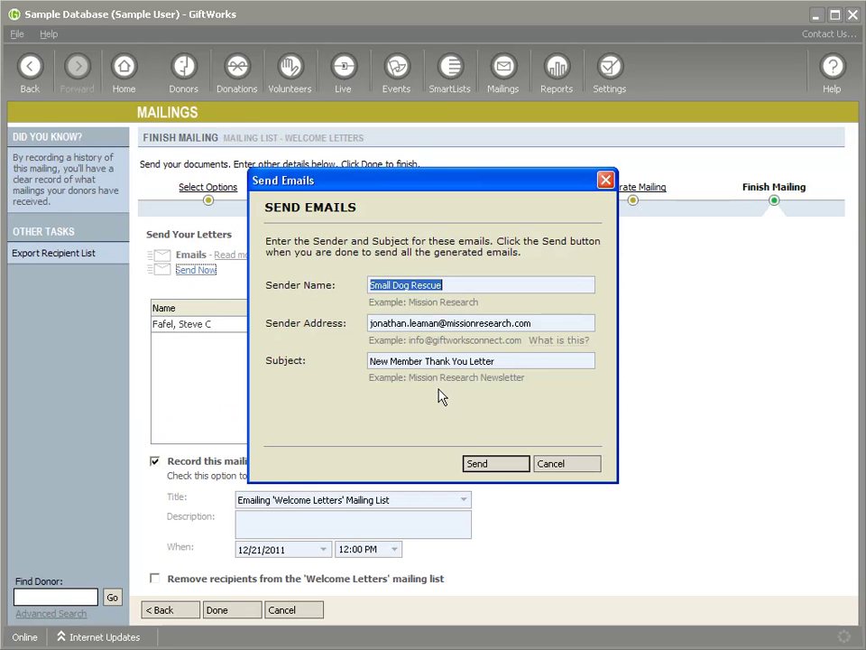
left_click(495, 466)
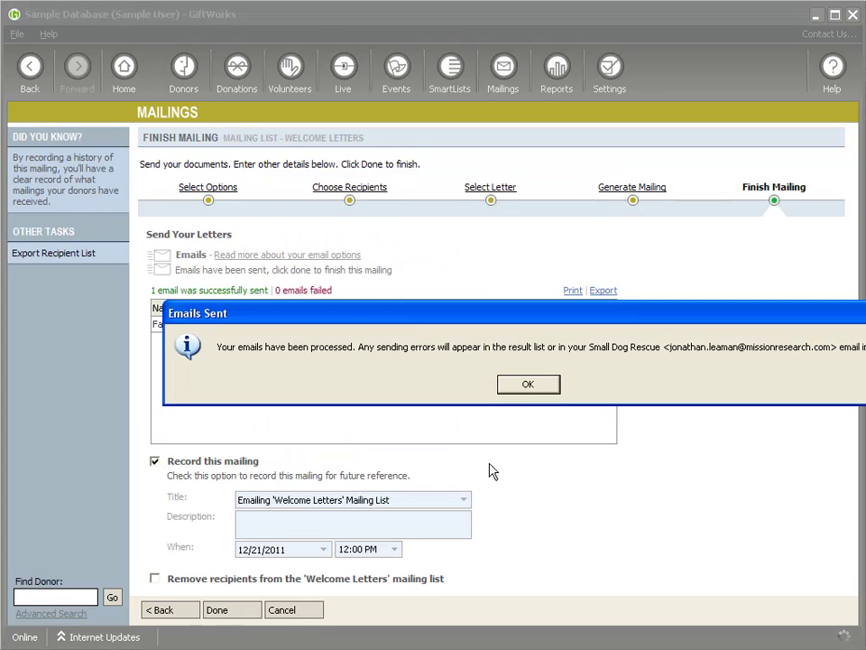
left_click(508, 383)
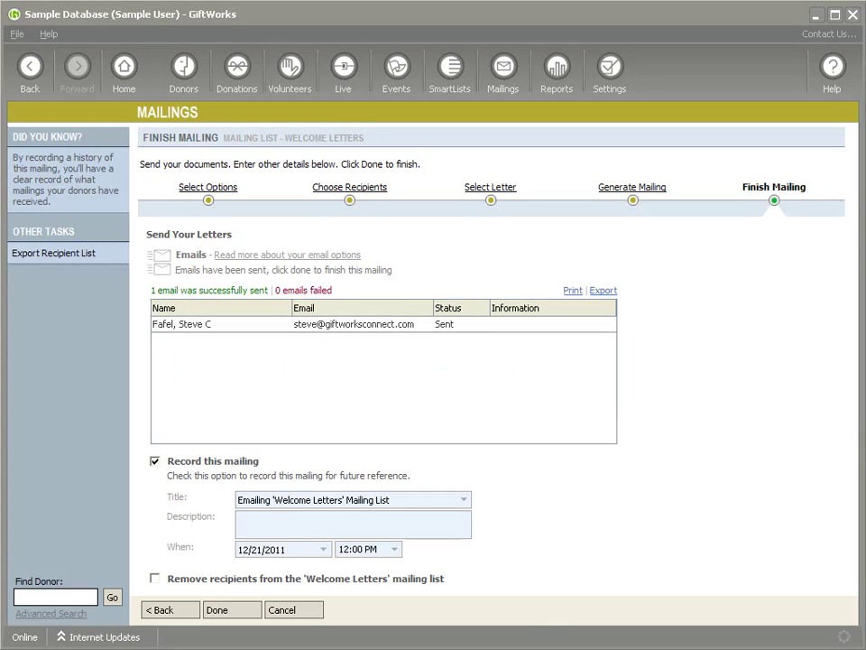
Open and read the New Member Thank You Letter message in Gmail, then close it
key("alt+Tab")
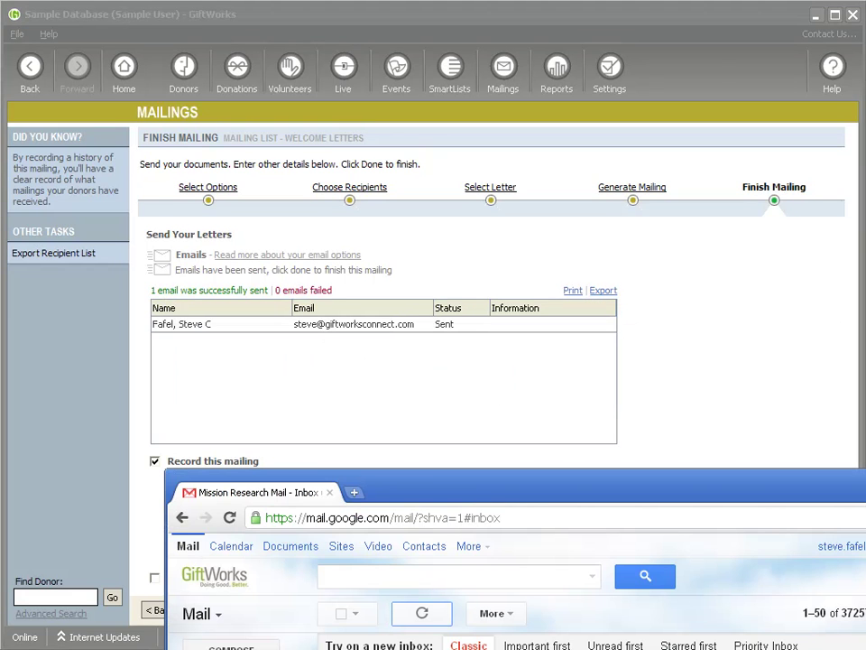
key("Return")
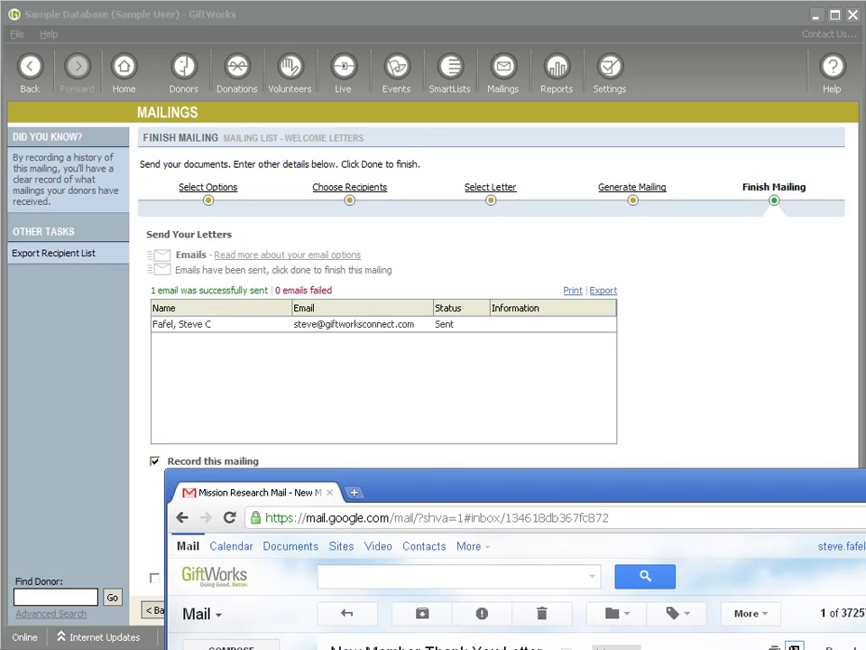
left_click_drag(421, 187, 436, 63)
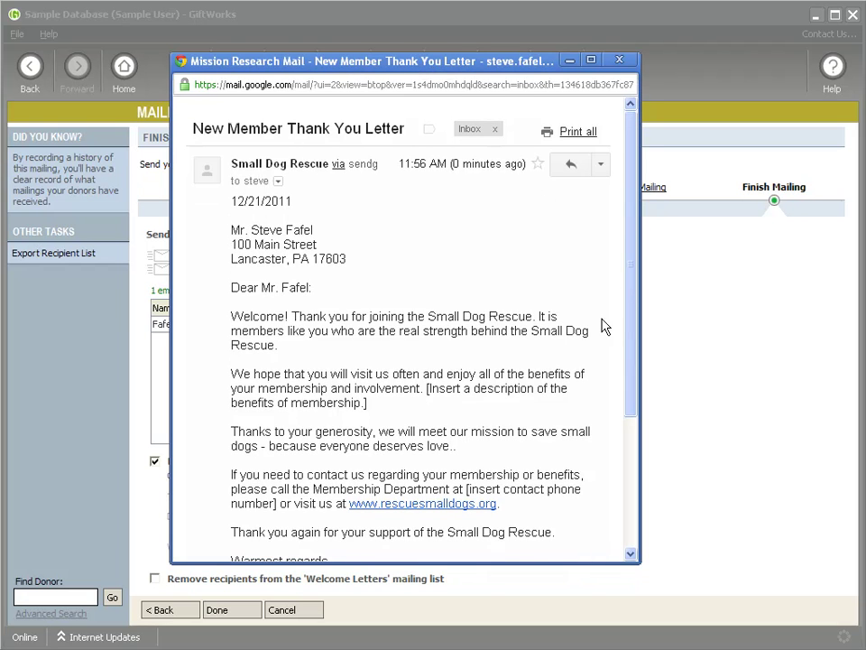
left_click_drag(631, 292, 629, 246)
left_click(619, 60)
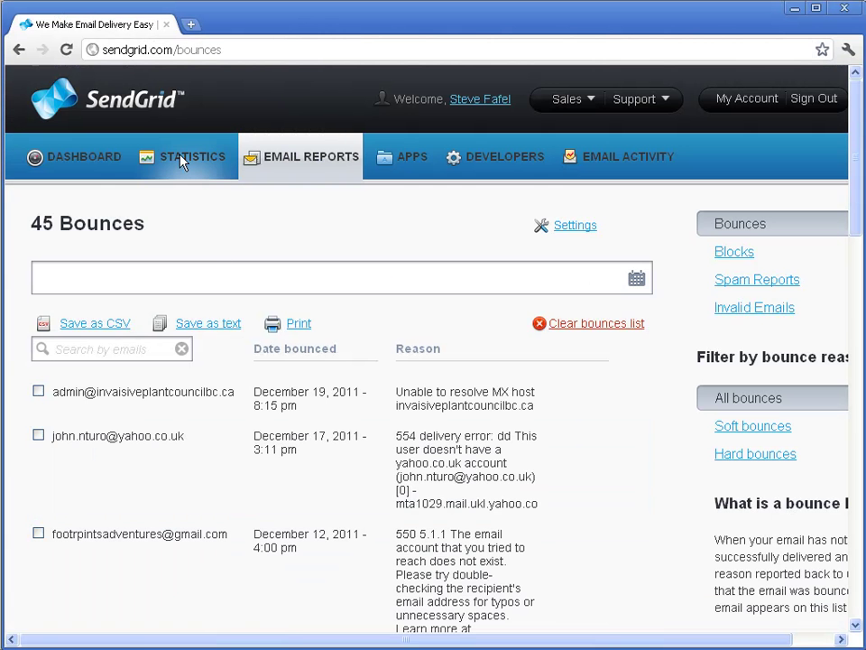
Check SendGrid's Statistics, Bounces report and Dashboard, then minimize the browser
left_click(180, 161)
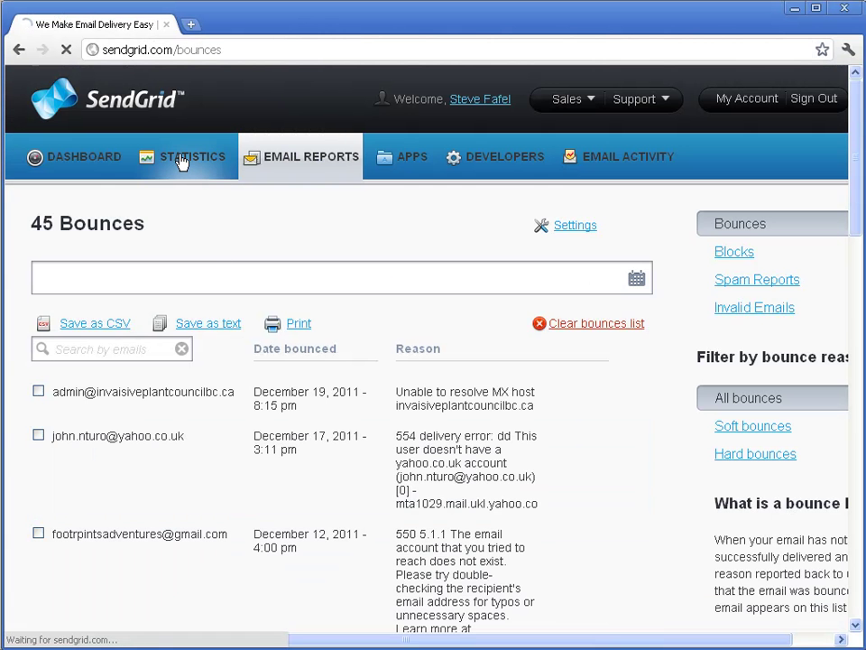
left_click(77, 161)
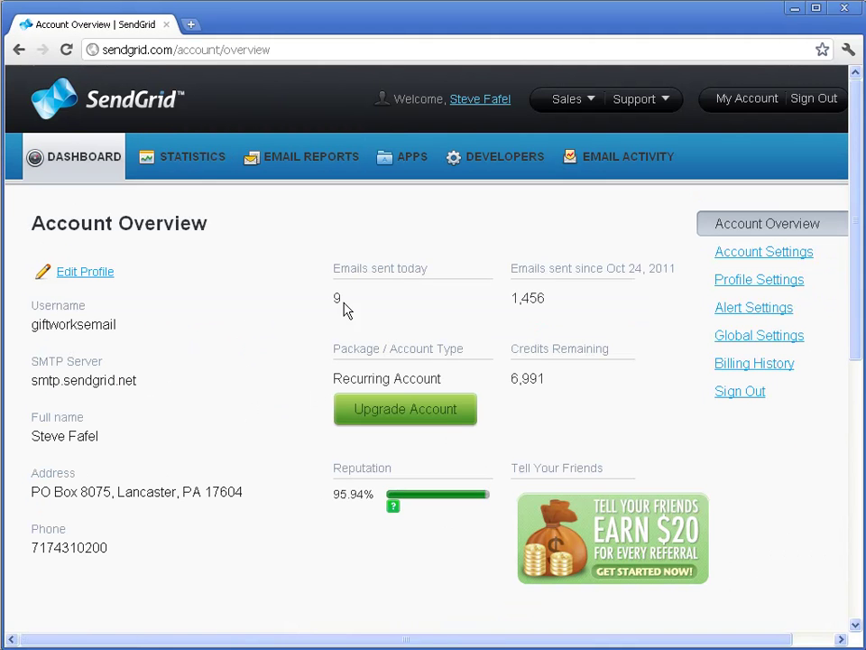
left_click(193, 160)
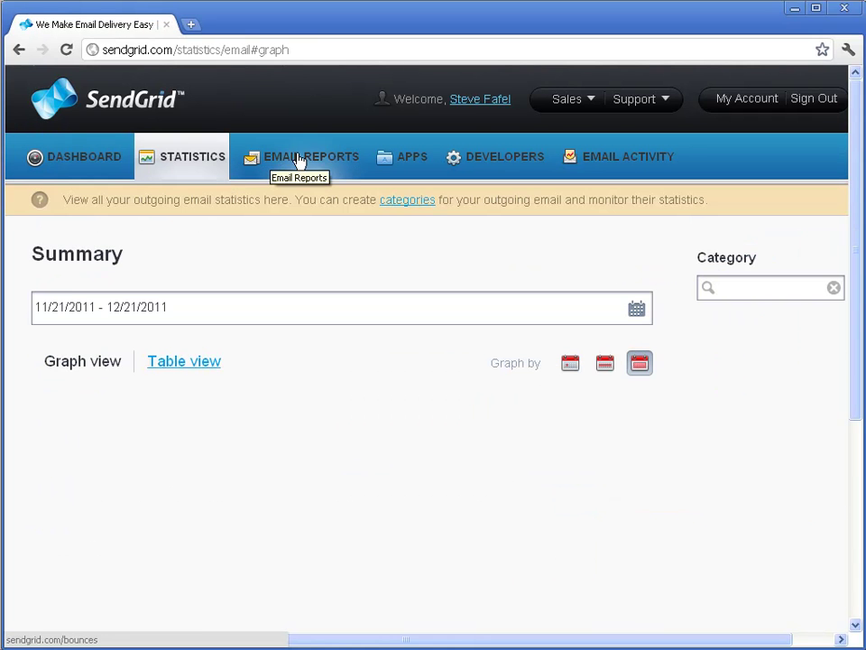
left_click(361, 179)
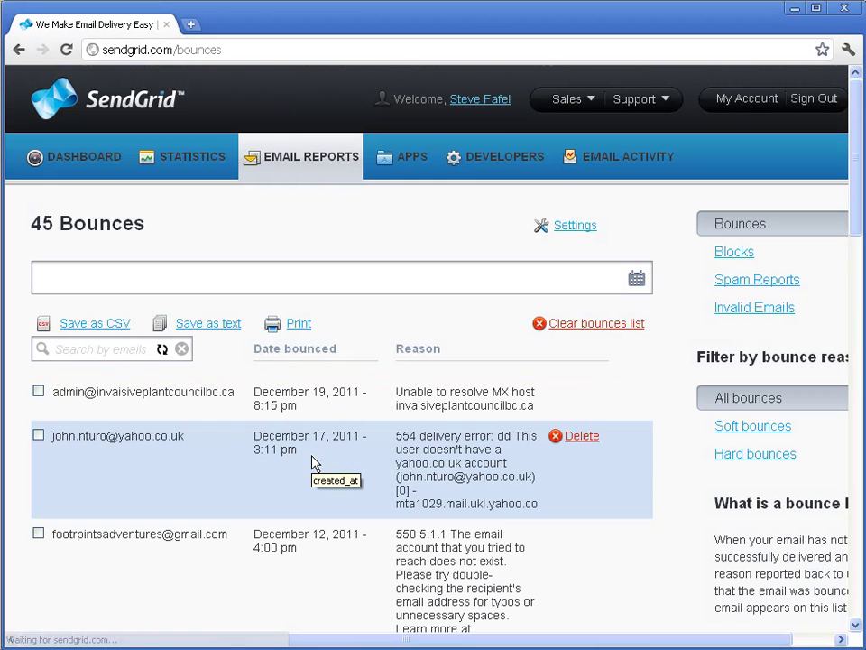
scroll(348, 387, "down", 3)
scroll(349, 386, "up", 3)
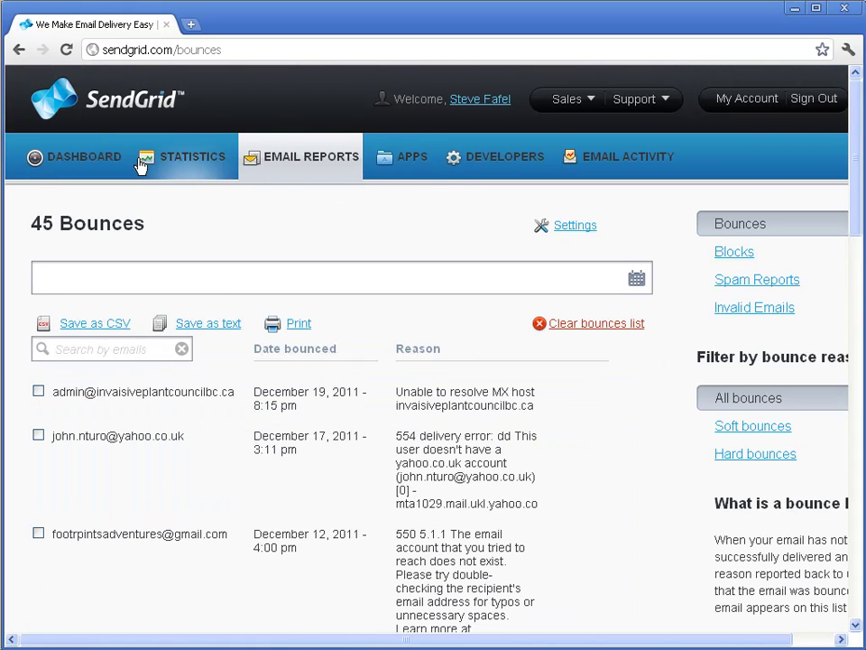
left_click(77, 170)
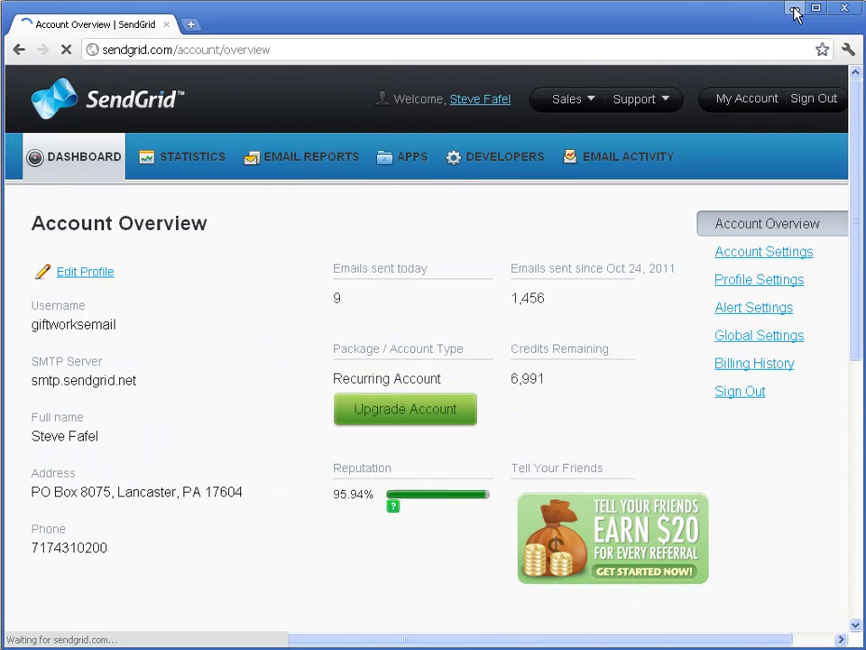
left_click(795, 9)
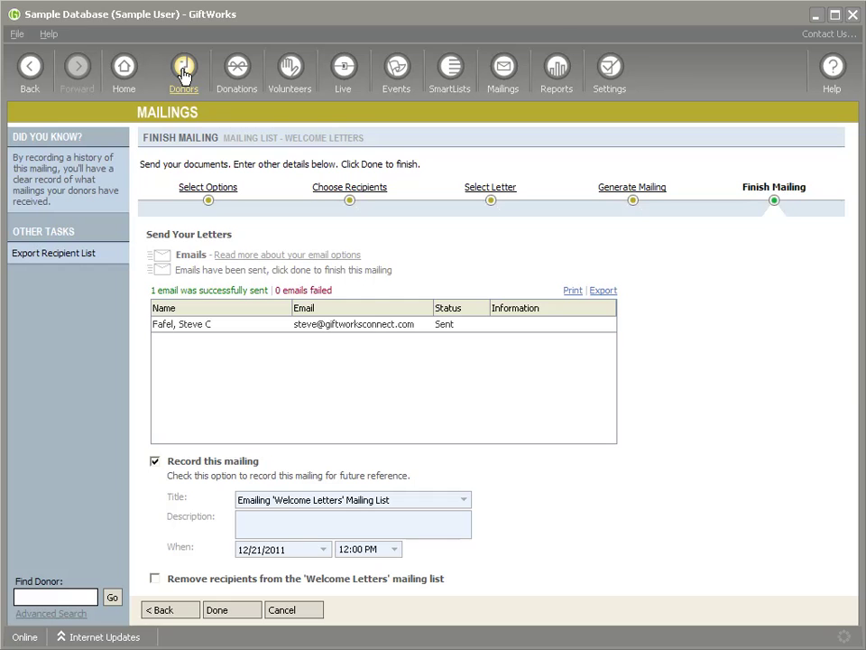
Go to the Donors dashboard, leaving the finished mailing without recording it
left_click(183, 74)
left_click(501, 330)
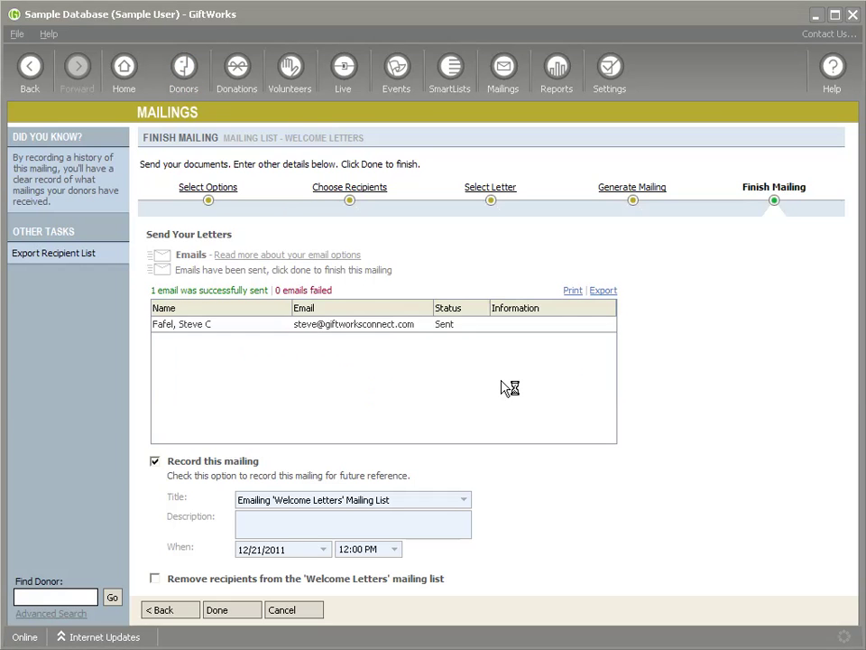